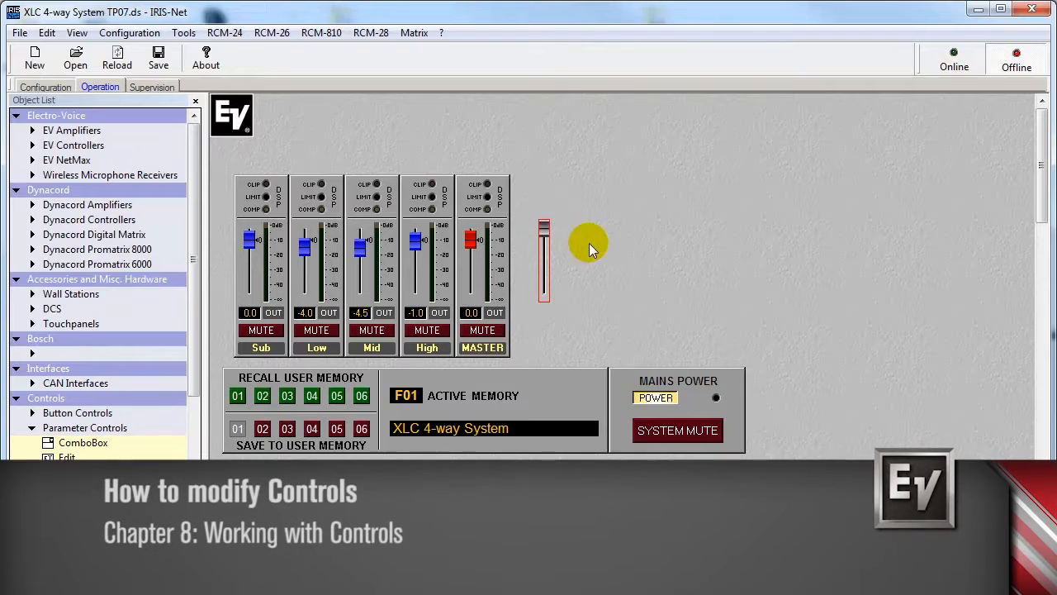
In the new fader's properties, choose Relative Control and set the maximum value to 6 and the minimum value to -30.
right_click(545, 231)
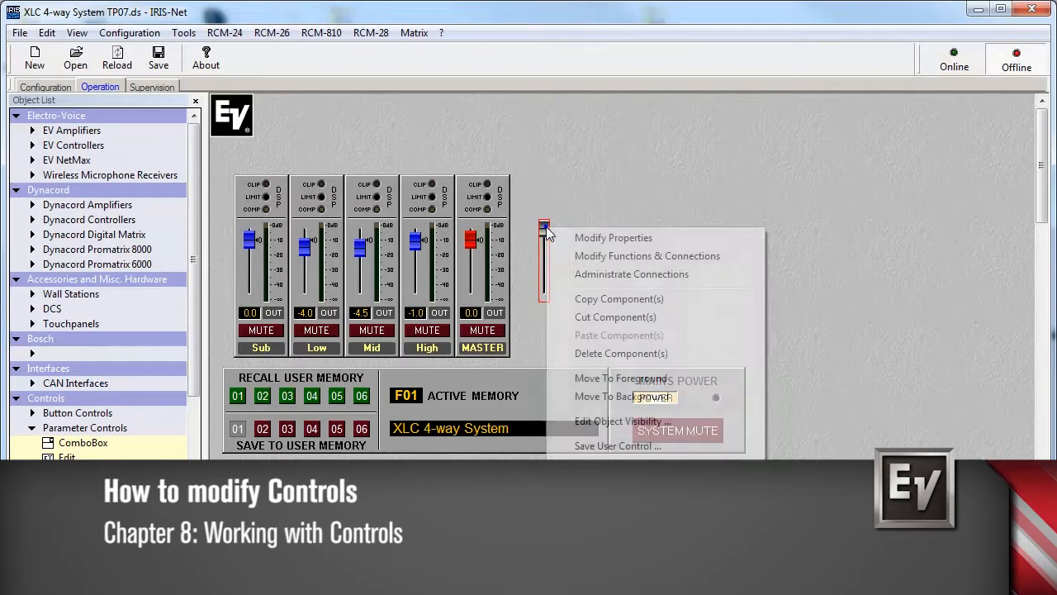
click(611, 239)
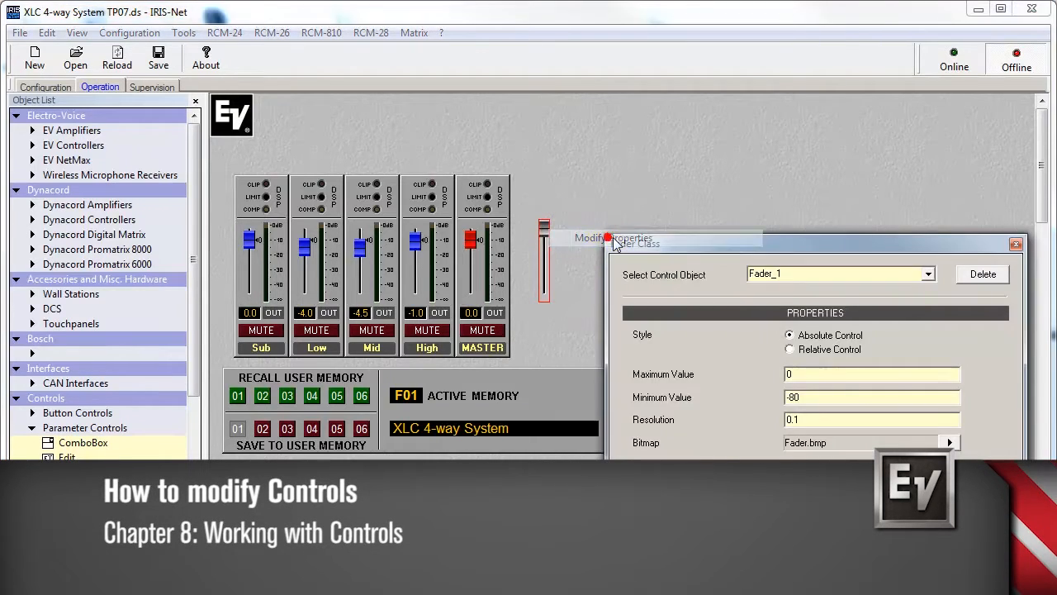
drag(611, 240, 600, 124)
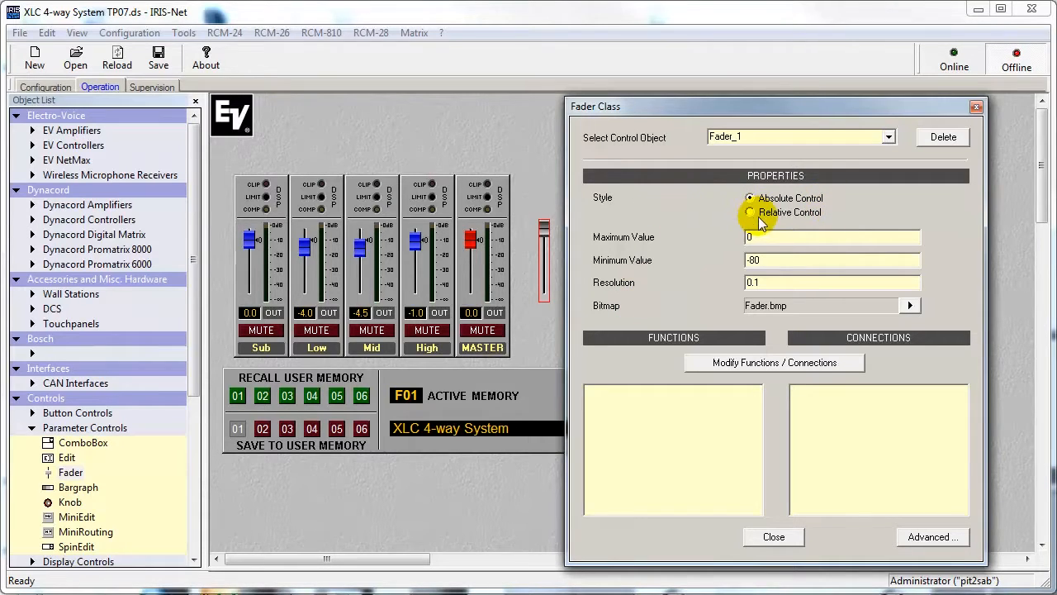
click(817, 217)
double_click(762, 237)
text(6)
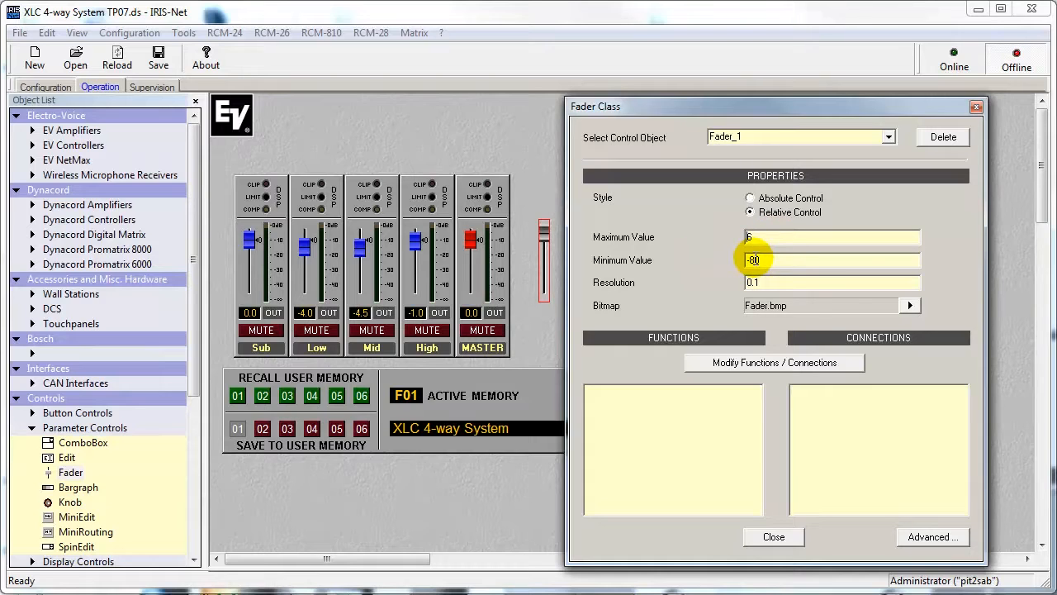
double_click(754, 259)
text(3)
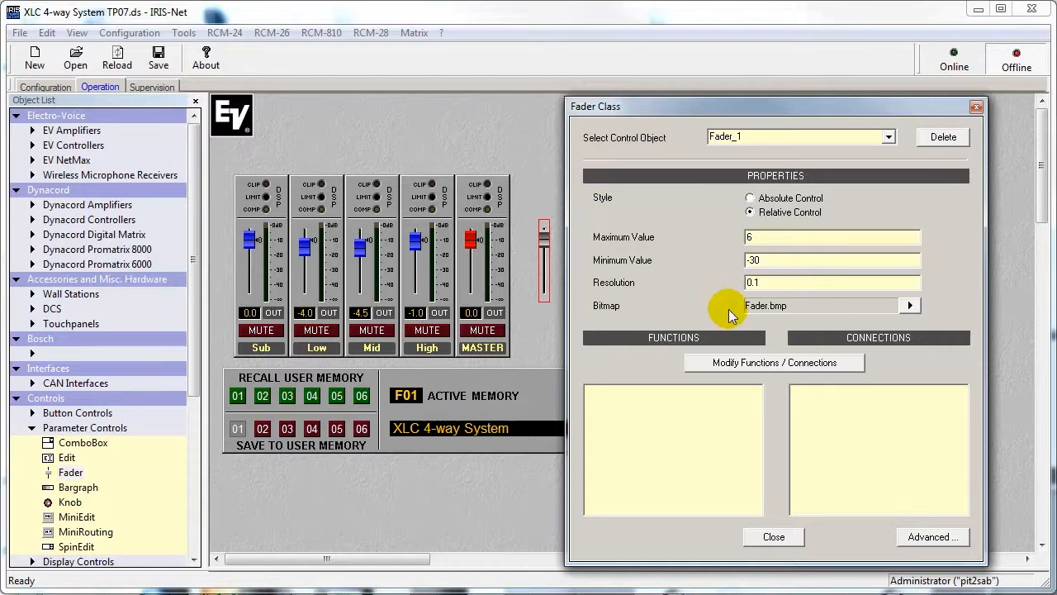
Change the fader's bitmap to FADER_red.bmp.
click(909, 306)
drag(962, 245, 967, 434)
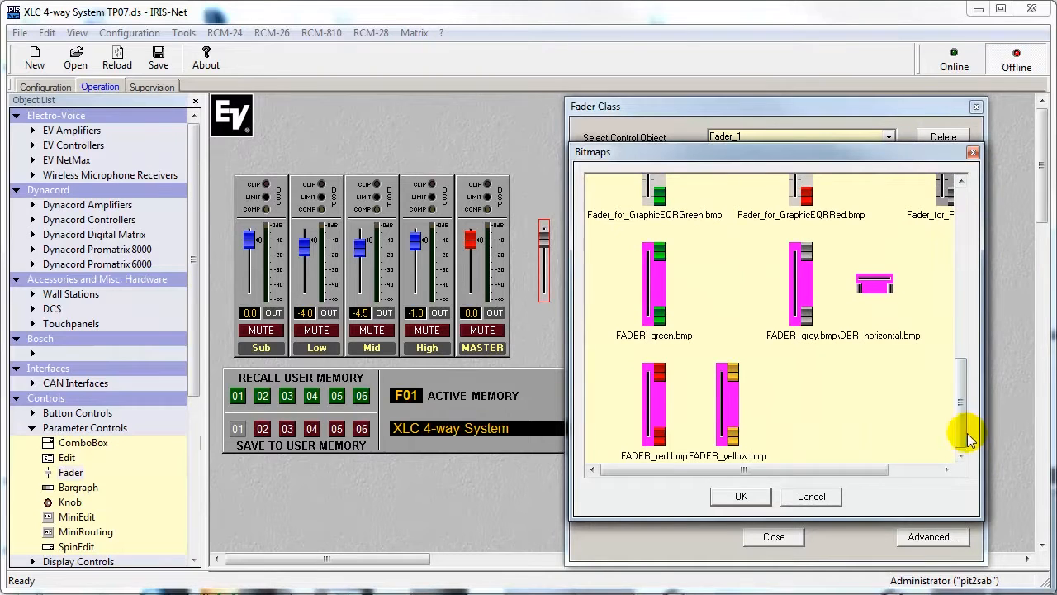
click(654, 397)
click(728, 496)
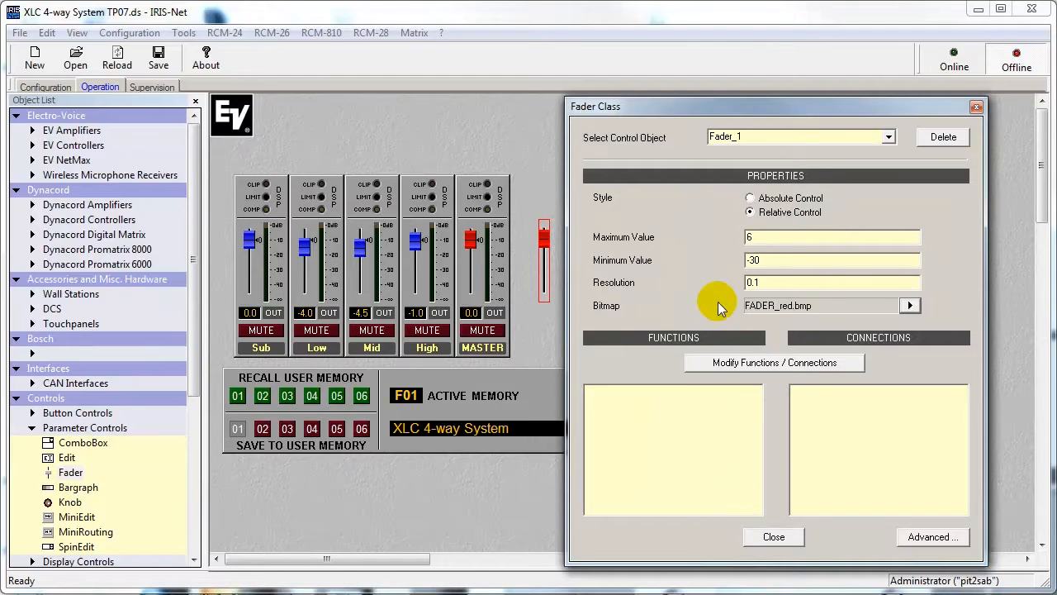
Open the fader's functions and connections and examine the Level function under ChA and ChB of the 1 High amplifier.
click(767, 362)
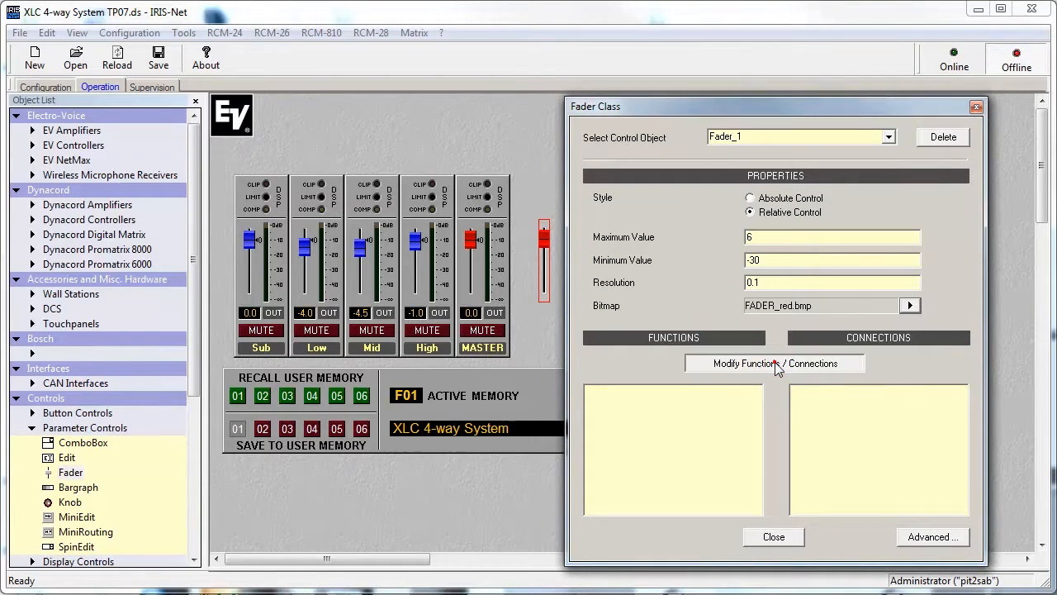
drag(436, 76, 445, 104)
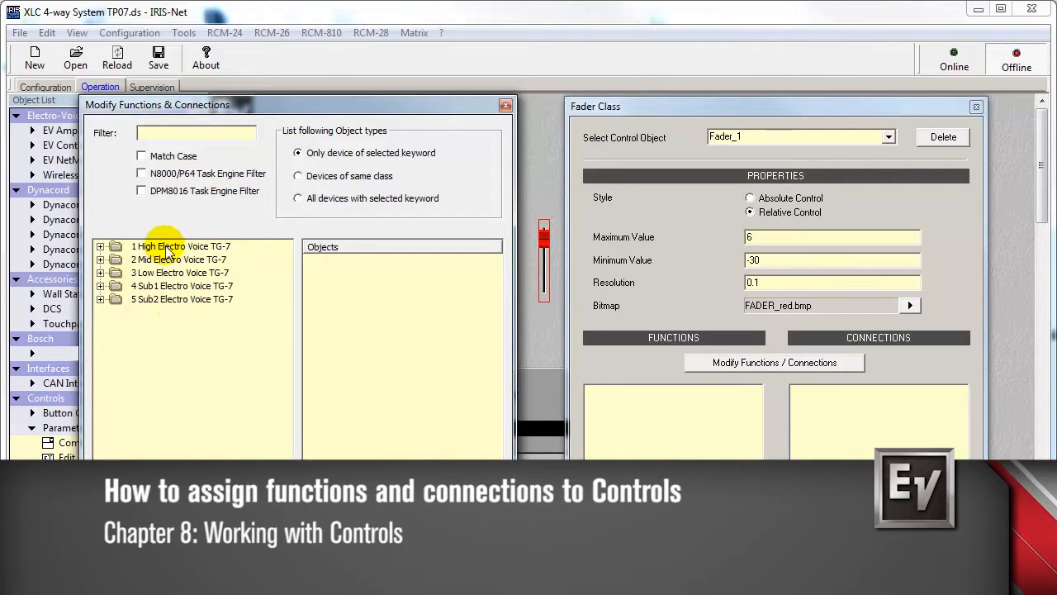
click(99, 246)
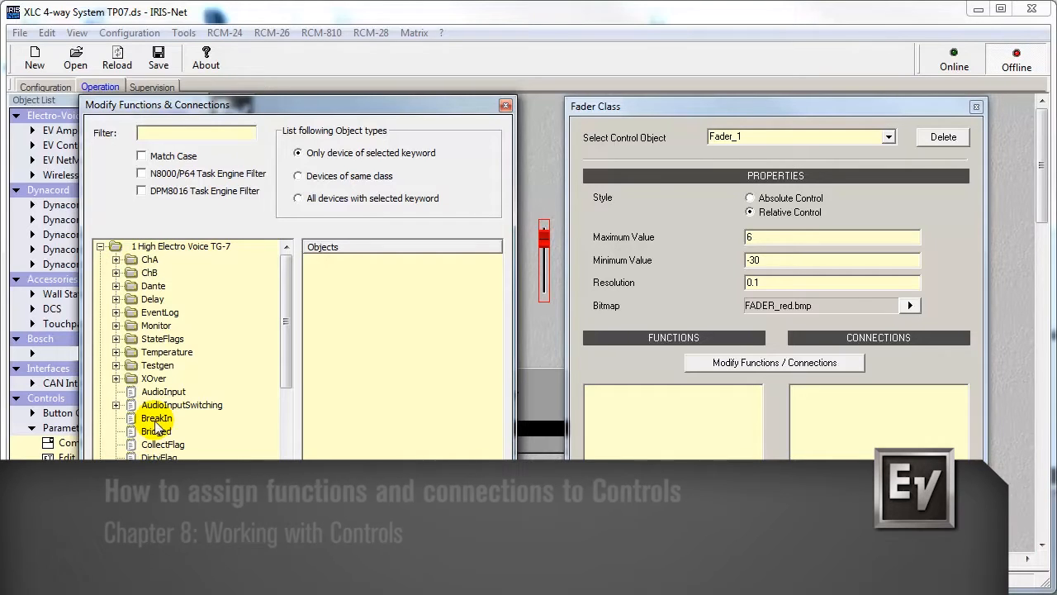
click(116, 259)
scroll(169, 285, down, 1)
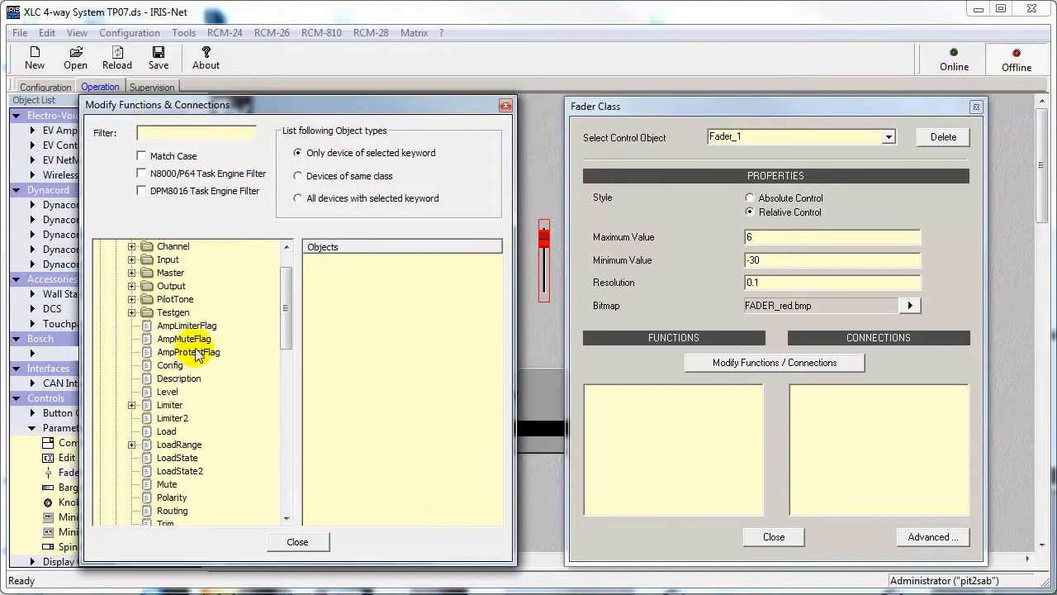
click(169, 391)
scroll(213, 363, down, 3)
click(116, 432)
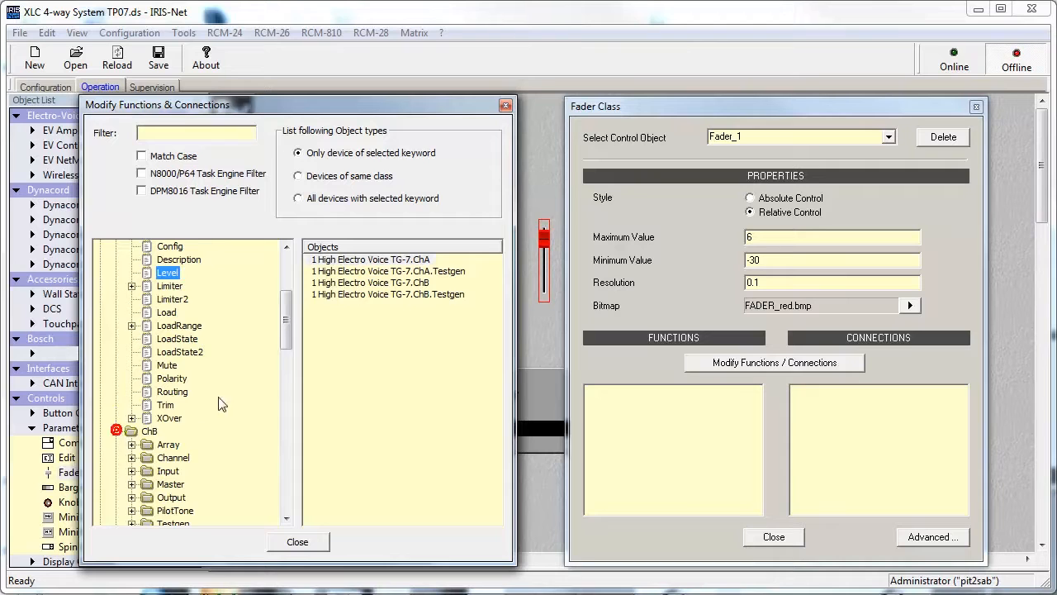
scroll(213, 417, down, 4)
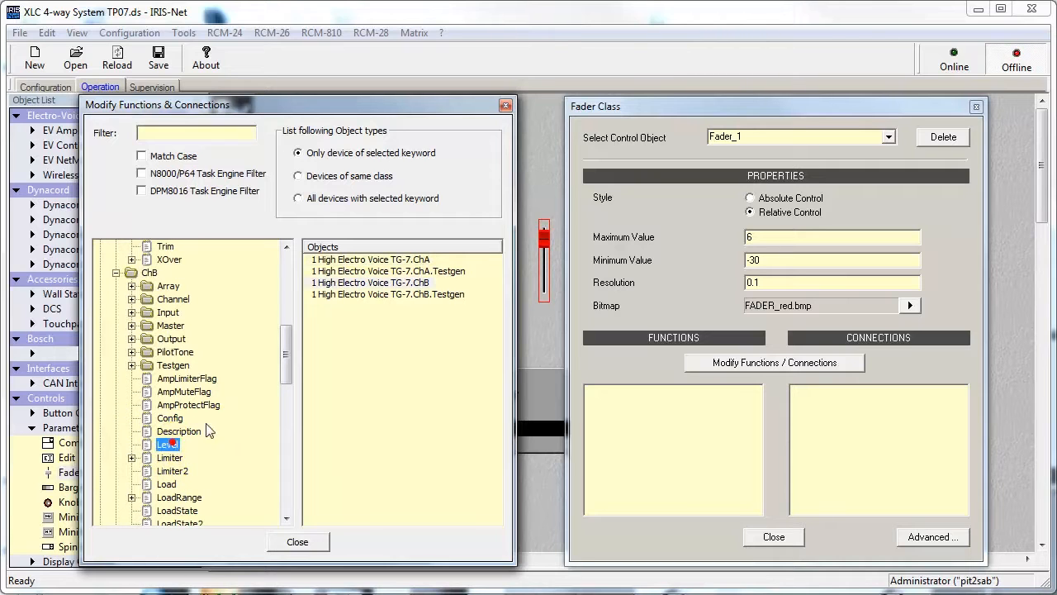
scroll(274, 307, up, 7)
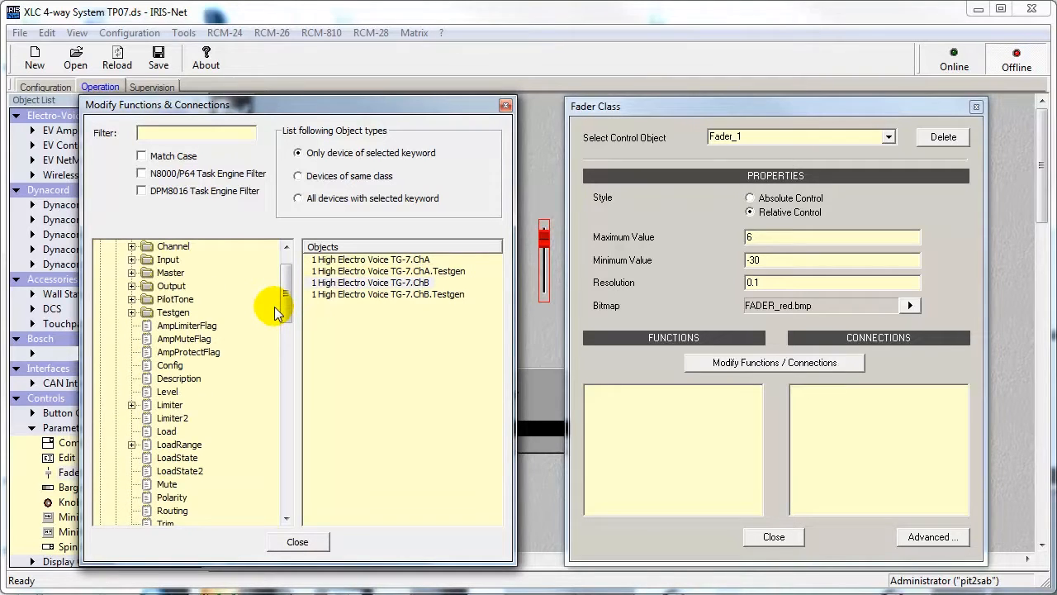
scroll(275, 306, up, 1)
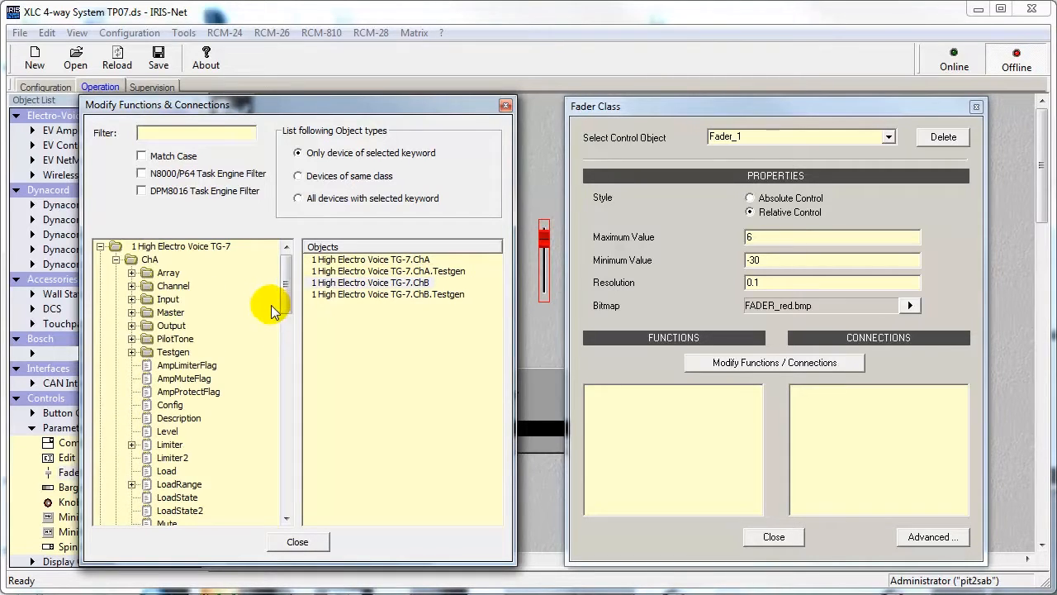
Filter the functions by "level" and expand both channels of the 1 High and 2 Mid amplifiers.
click(171, 132)
text(level)
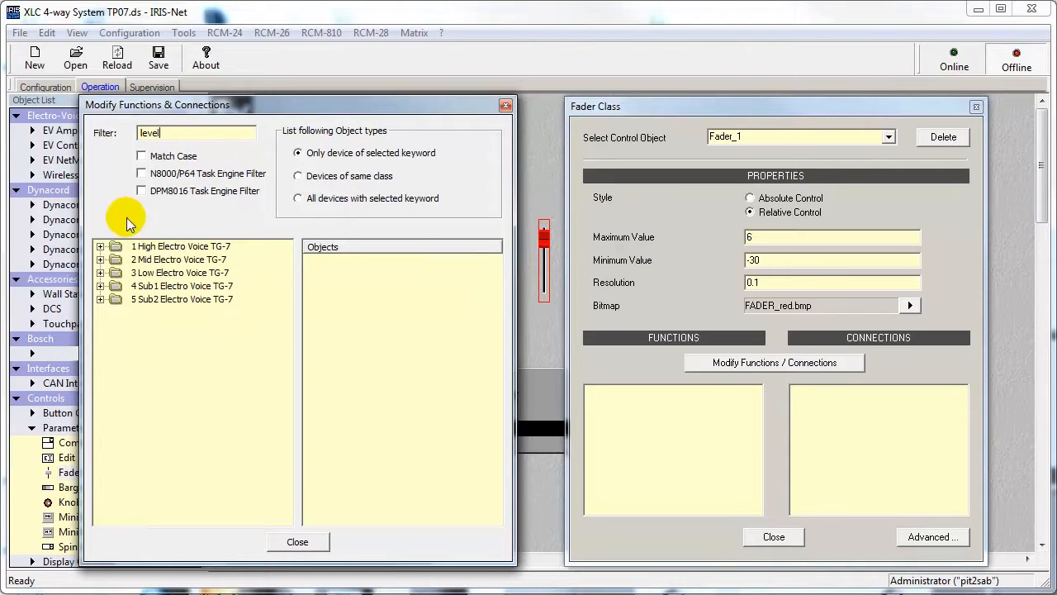
click(100, 246)
click(115, 259)
click(116, 299)
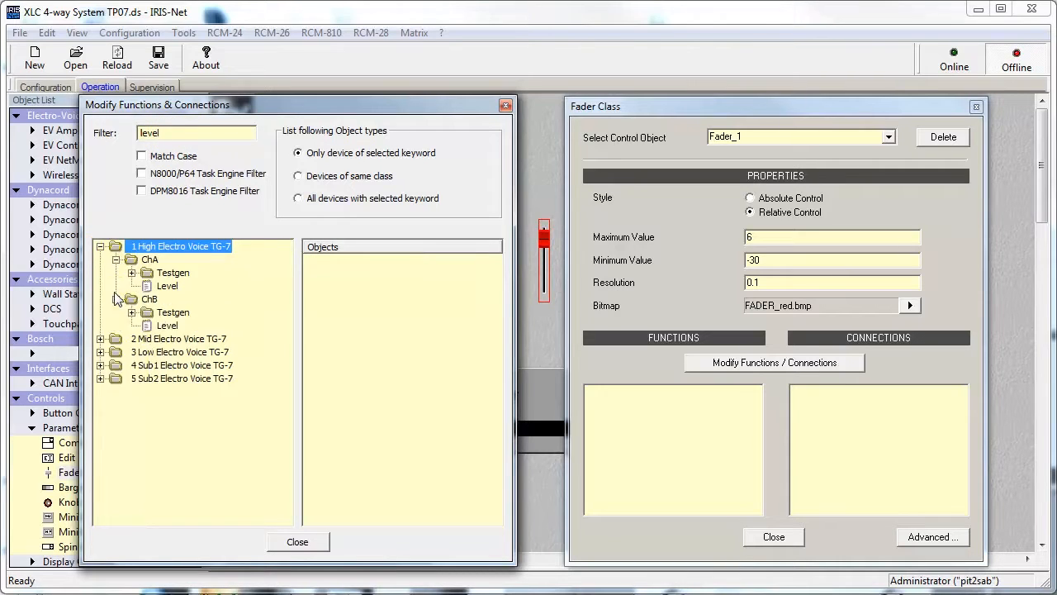
click(100, 339)
click(116, 352)
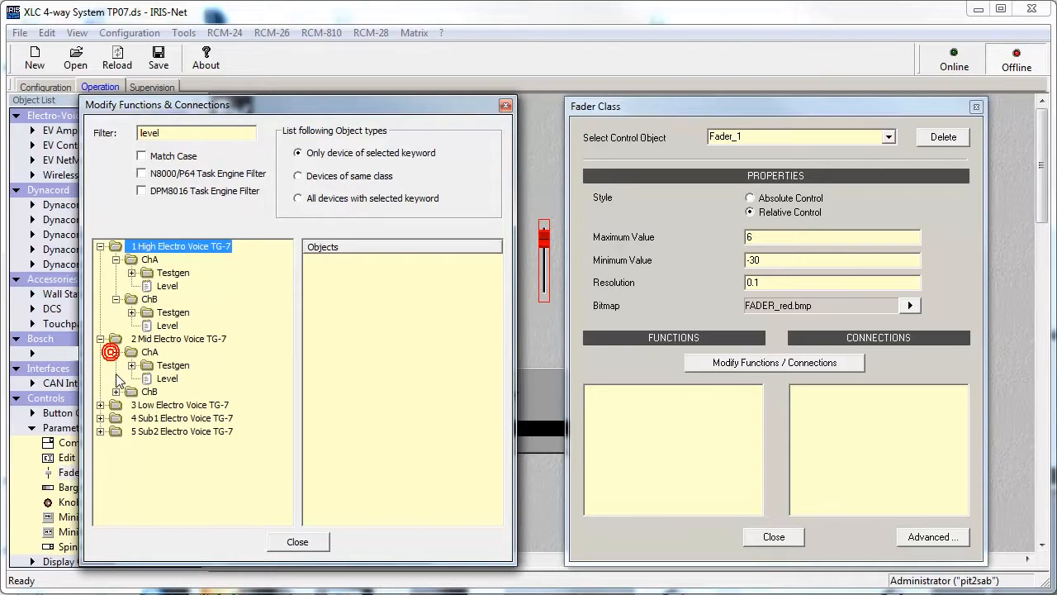
click(116, 392)
Select the Level function of the 1 High amplifier's ChA and list its objects for devices of same class.
click(172, 286)
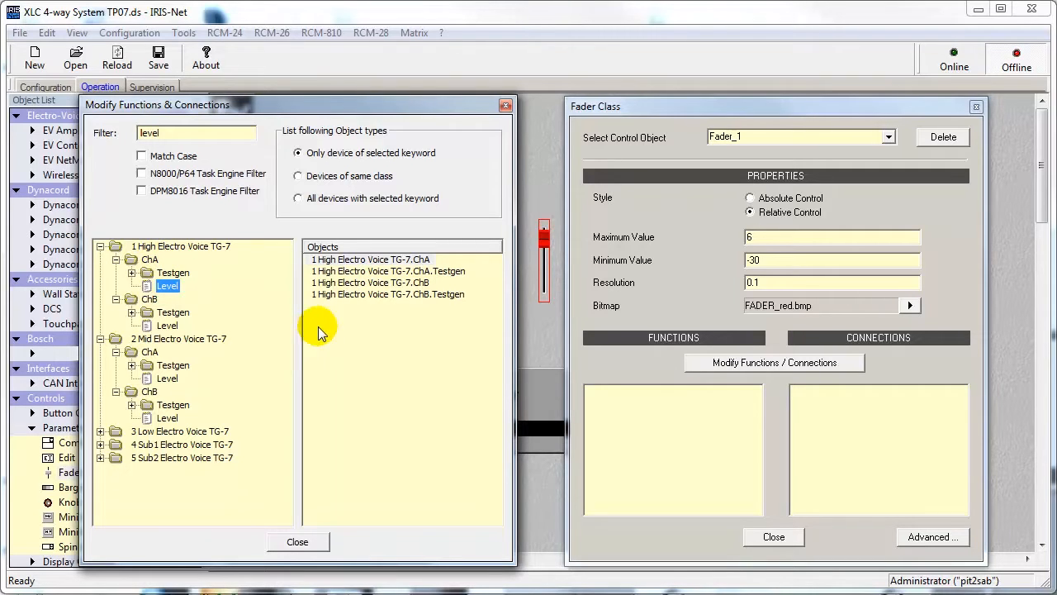
click(298, 176)
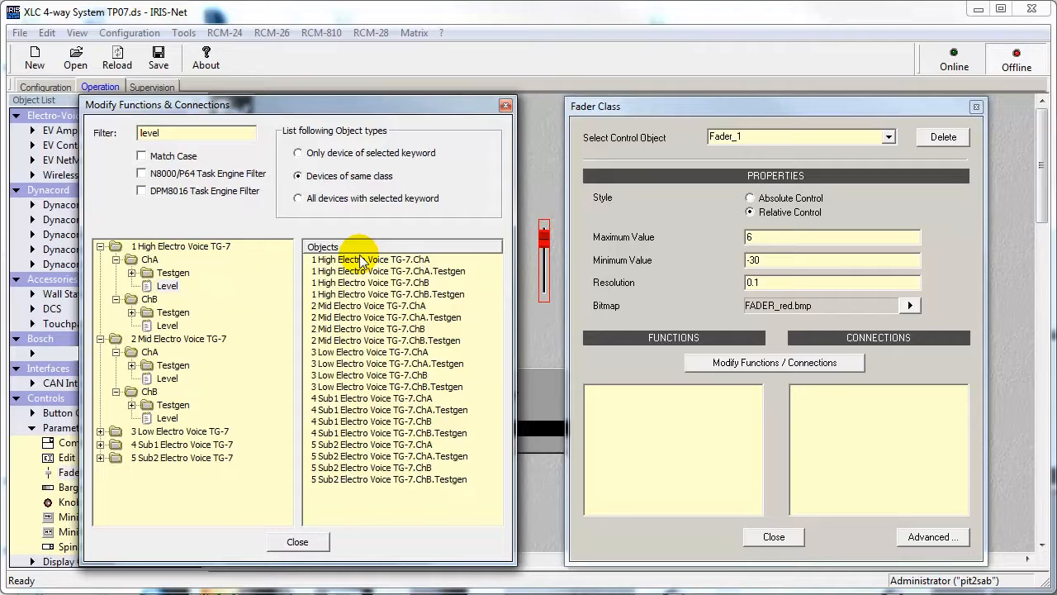
click(298, 198)
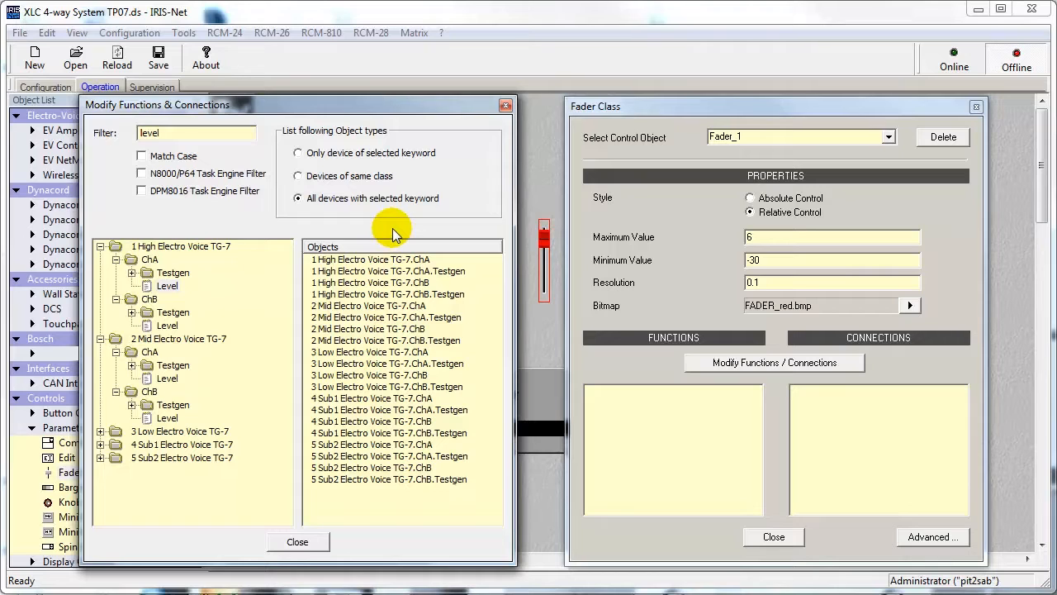
click(299, 177)
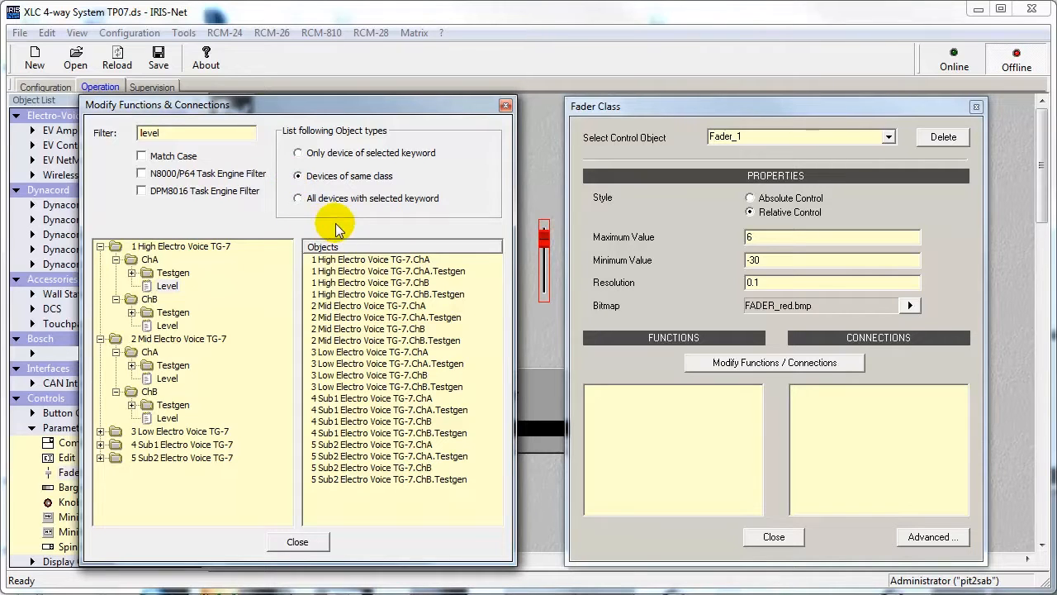
Assign the Level function with the ChA and ChB objects of all five amplifiers to the red fader, leaving out the Testgen objects.
click(384, 260)
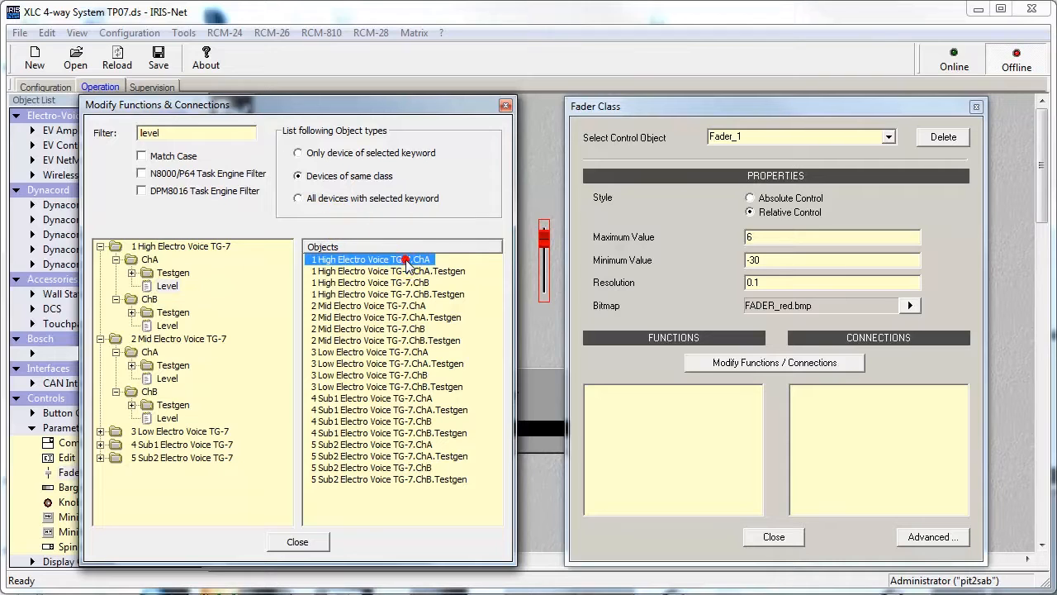
ctrl+click(417, 282)
ctrl+click(417, 306)
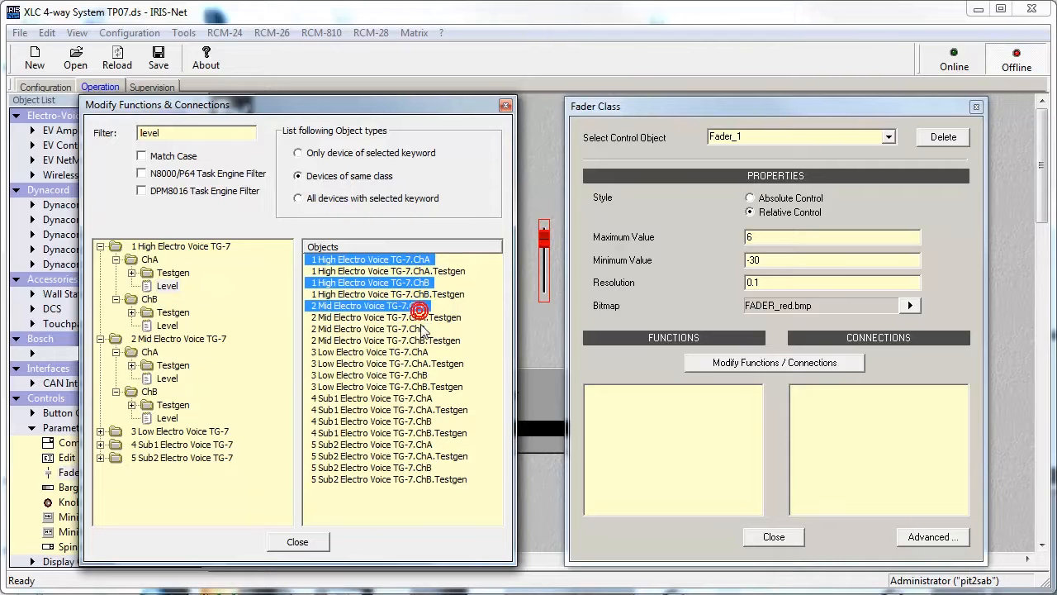
ctrl+click(421, 329)
ctrl+click(422, 352)
ctrl+click(423, 375)
ctrl+click(422, 398)
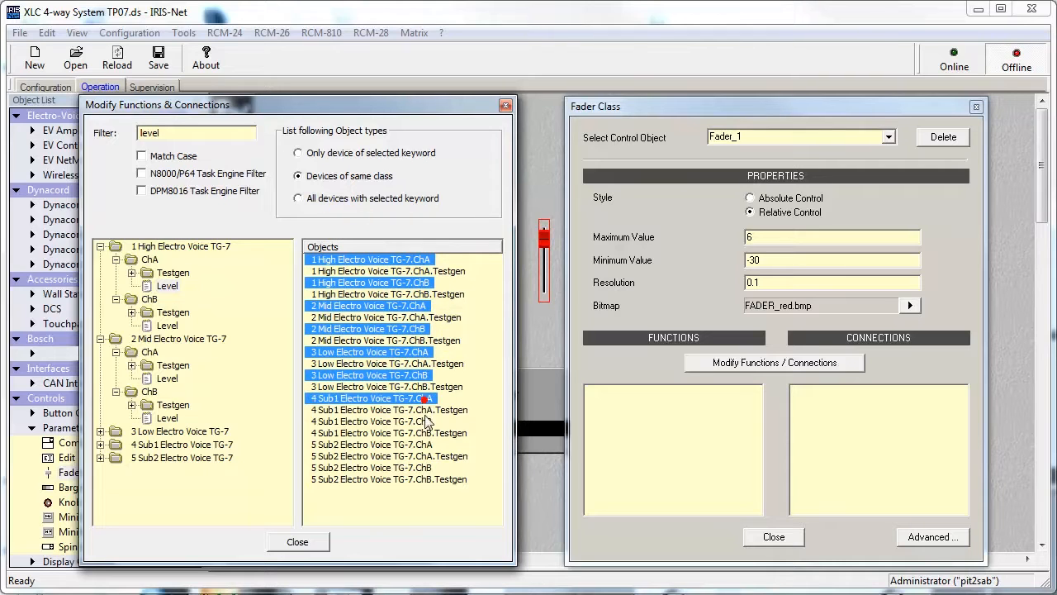
ctrl+click(425, 421)
ctrl+click(423, 445)
ctrl+click(424, 468)
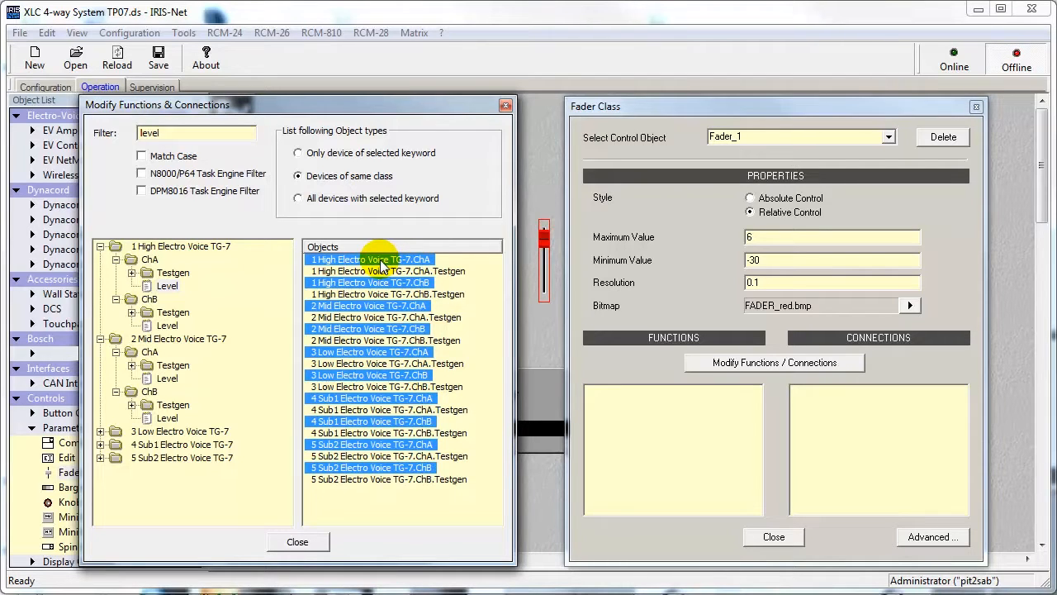
drag(382, 264, 548, 237)
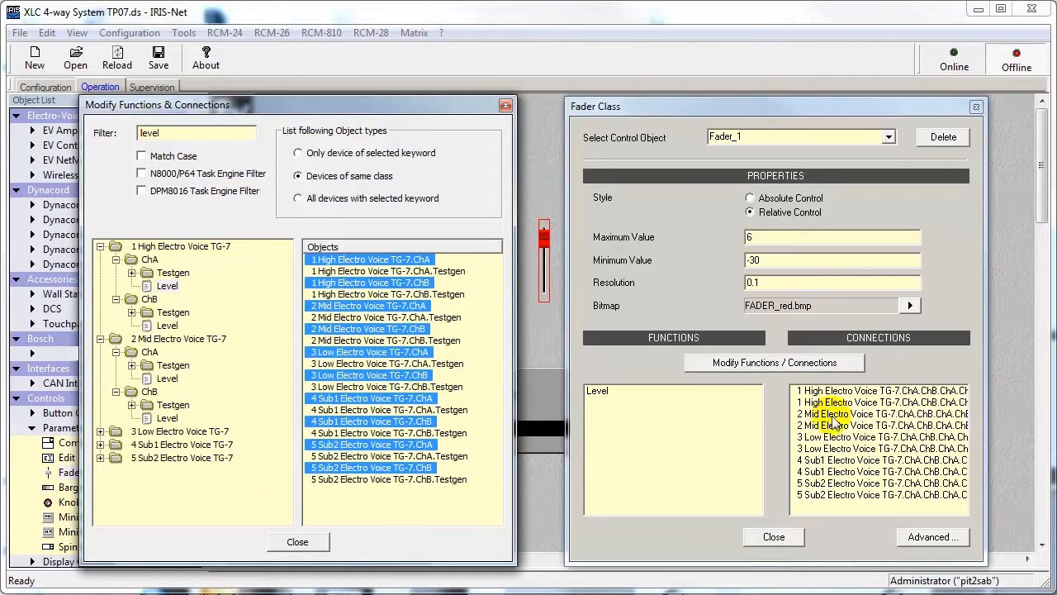
Delete all amplifier channel connections and the Level function from the fader.
click(857, 500)
shift+click(857, 394)
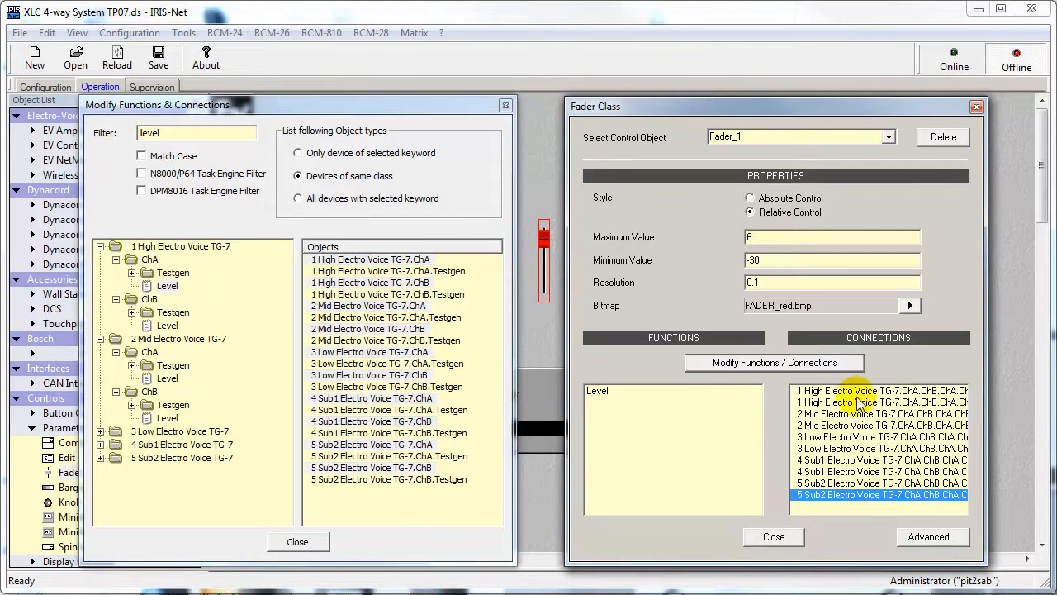
right_click(857, 394)
click(876, 404)
click(595, 390)
right_click(596, 390)
click(646, 403)
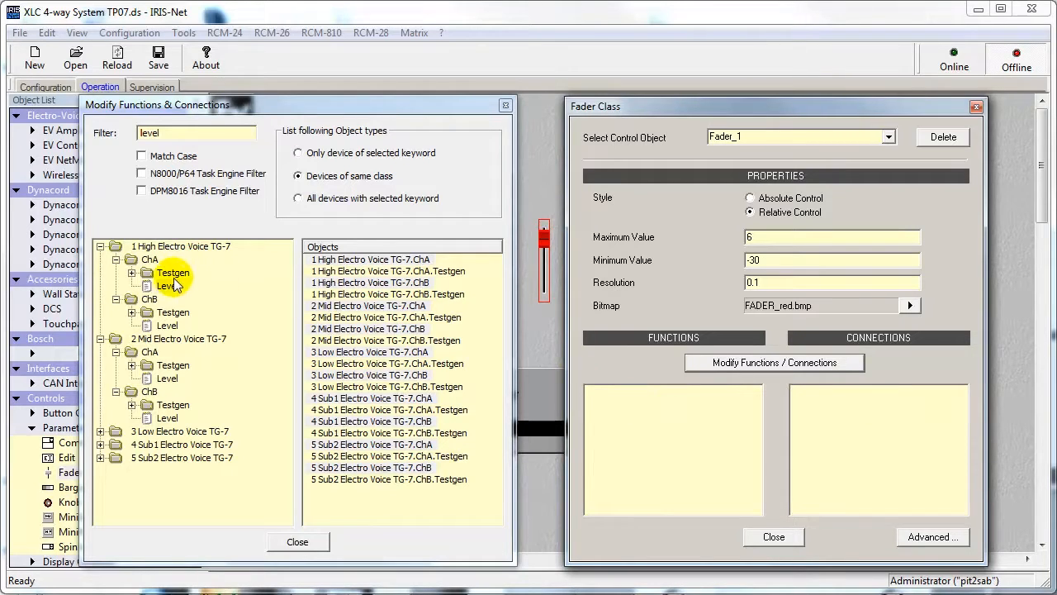
Assign only the Level function to the red fader and connect the fader to the All Channels group.
drag(168, 286, 243, 264)
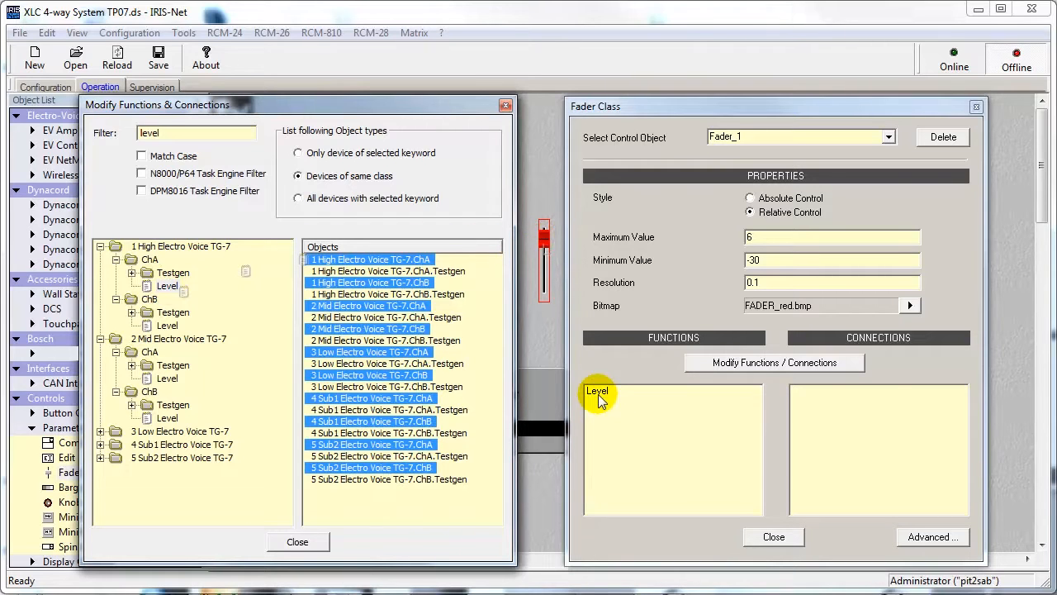
click(977, 106)
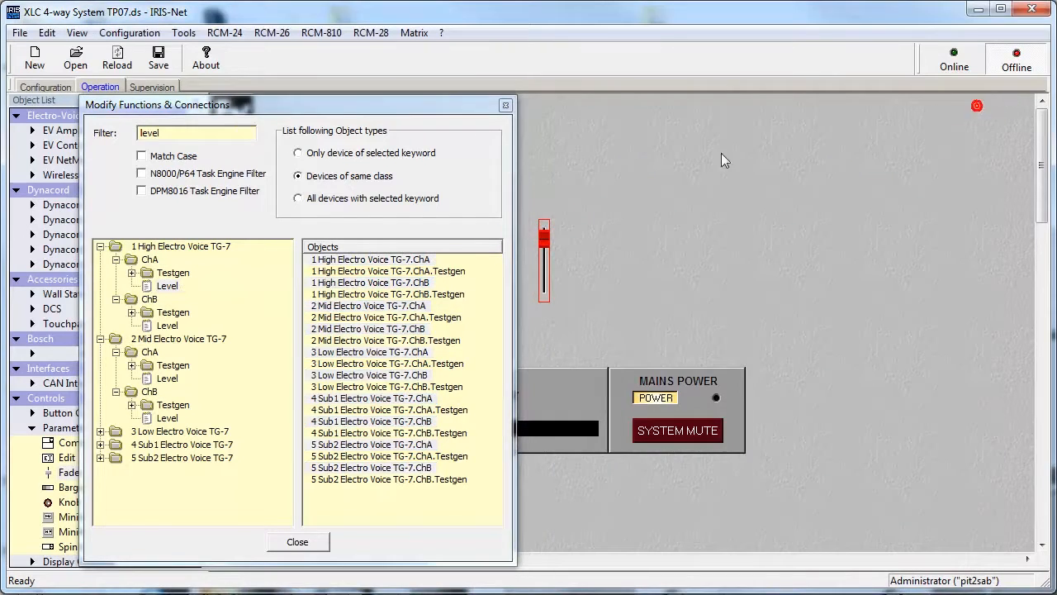
right_click(549, 237)
click(611, 279)
drag(707, 196, 609, 19)
click(632, 237)
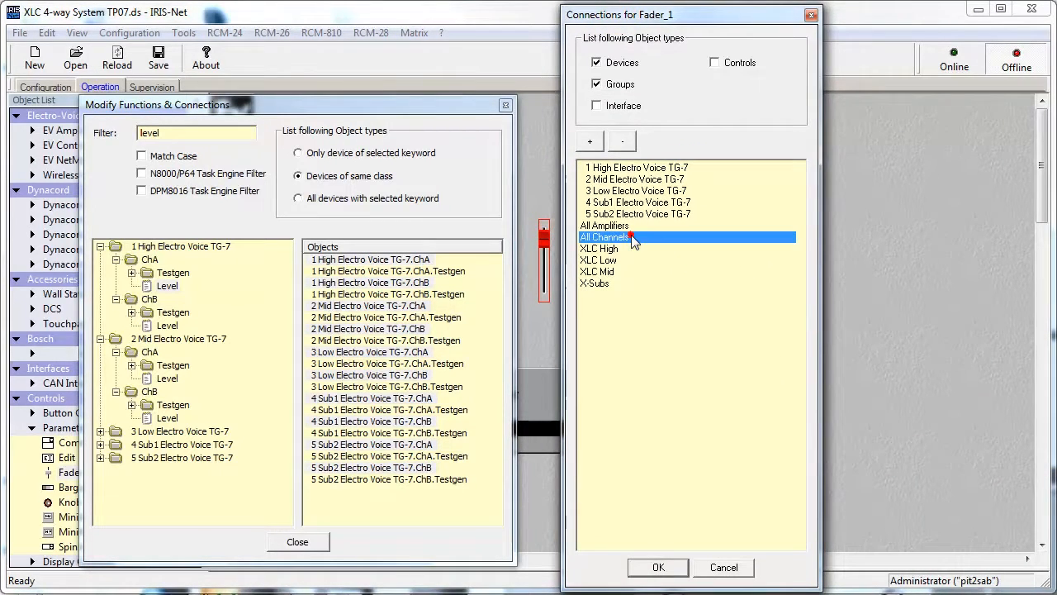
click(641, 565)
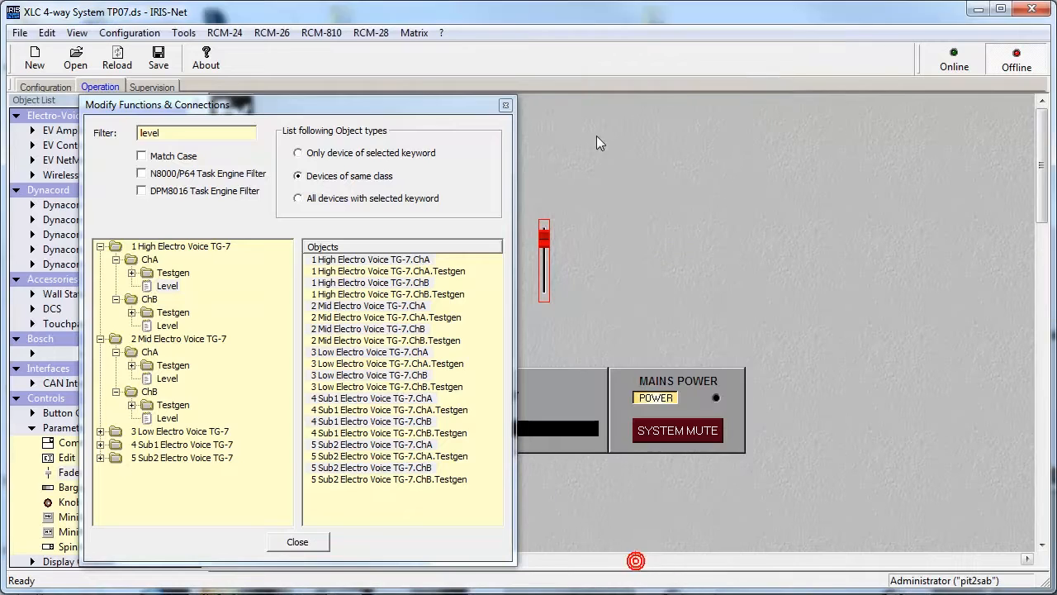
Close the functions and connections dialog and use the new red fader to raise the channel levels by about 1.5 dB.
click(506, 105)
mouse_move(542, 241)
mouse_down()
mouse_move(545, 281)
mouse_move(541, 244)
mouse_up()
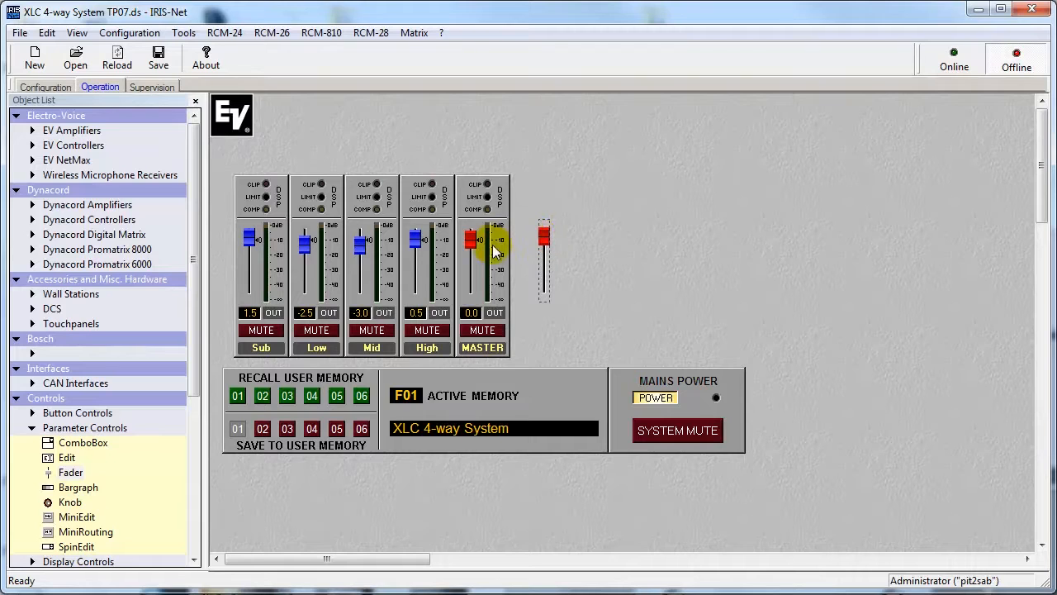
Add a SwitchButton control below the new red fader, in line with the row of MUTE buttons.
double_click(77, 414)
drag(83, 430, 518, 386)
drag(579, 311, 546, 334)
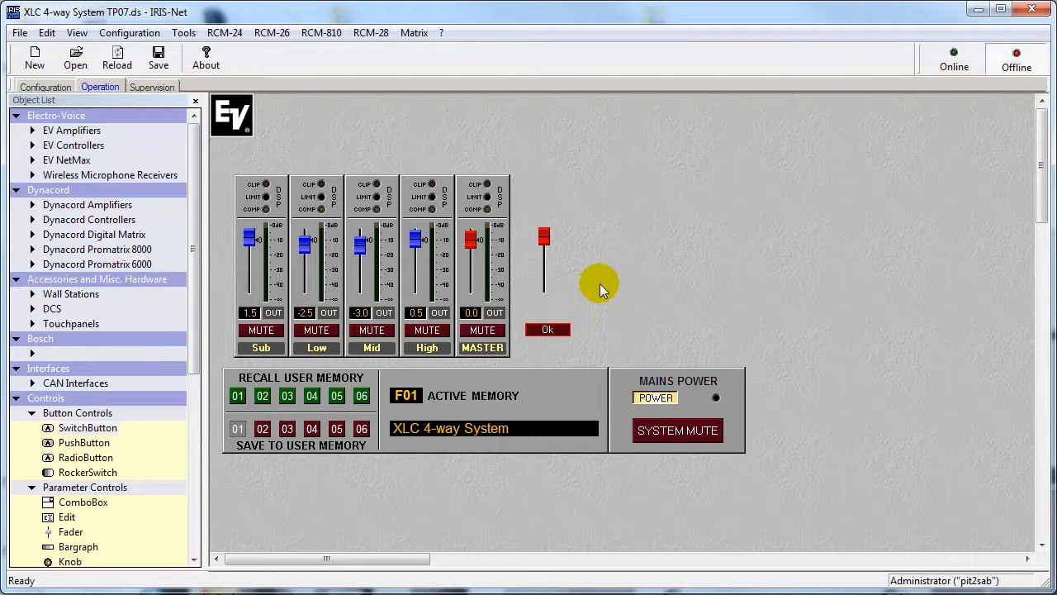
Set the caption of the new switch button below the red fader to MUTE in its properties.
right_click(562, 327)
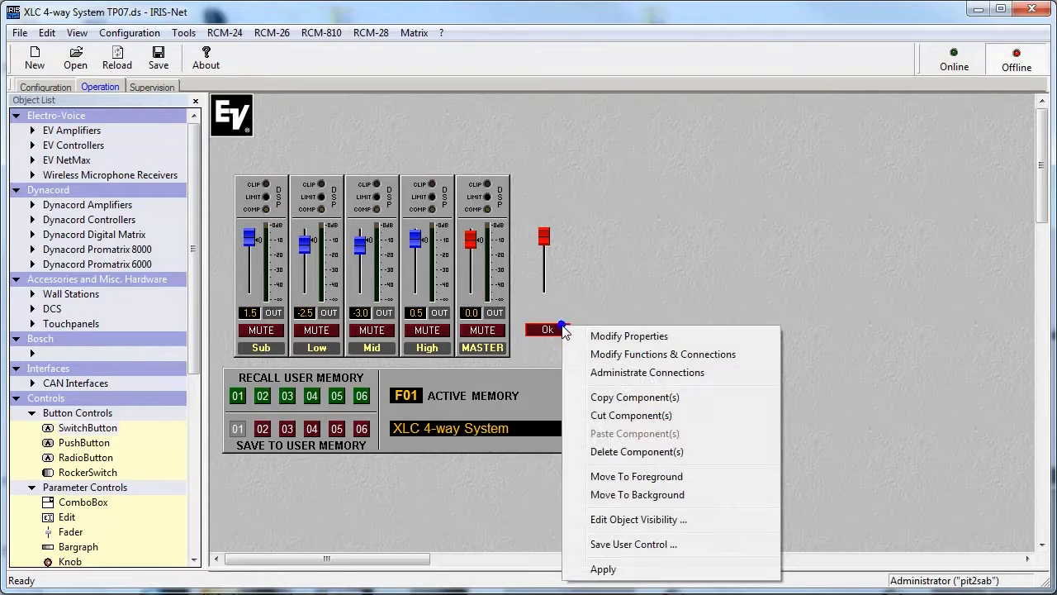
click(608, 337)
drag(667, 342, 591, 67)
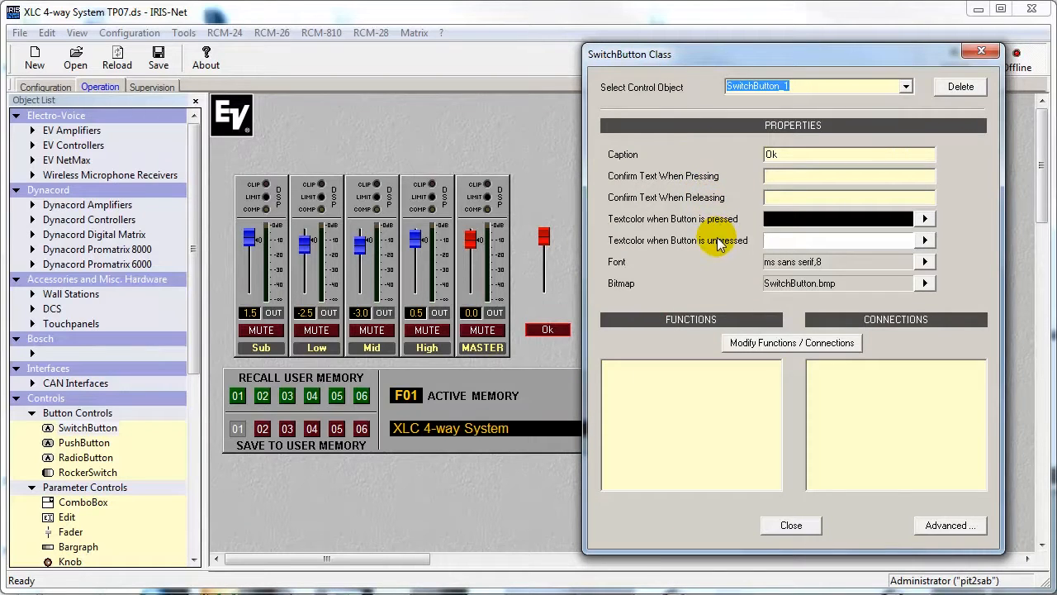
double_click(790, 155)
text(MUTE)
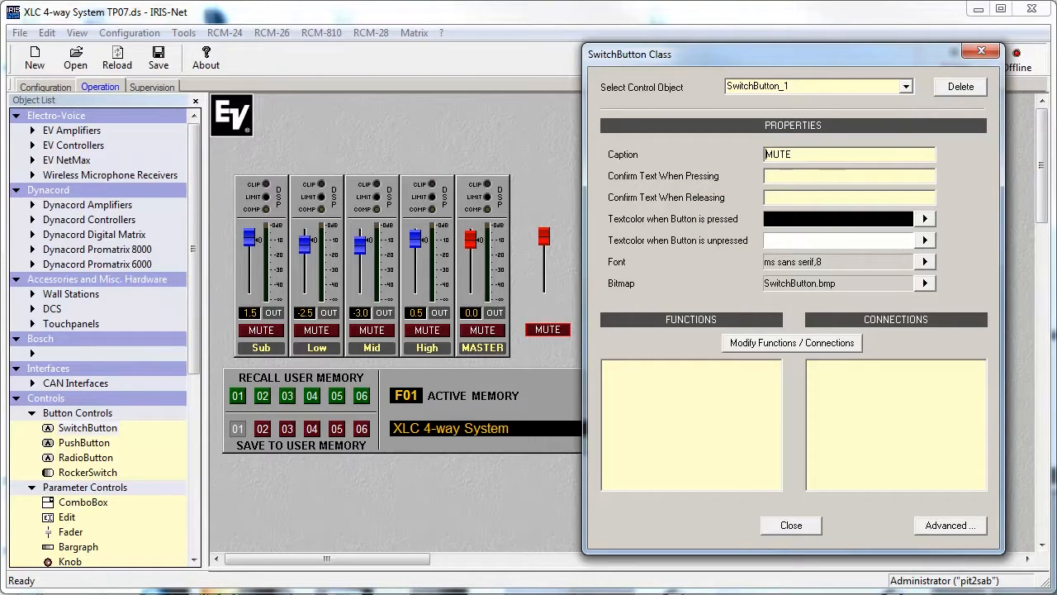
Filter the switch button's available functions by "mute" and select the Mute function of channel A on the High TG-7 amplifier.
click(792, 342)
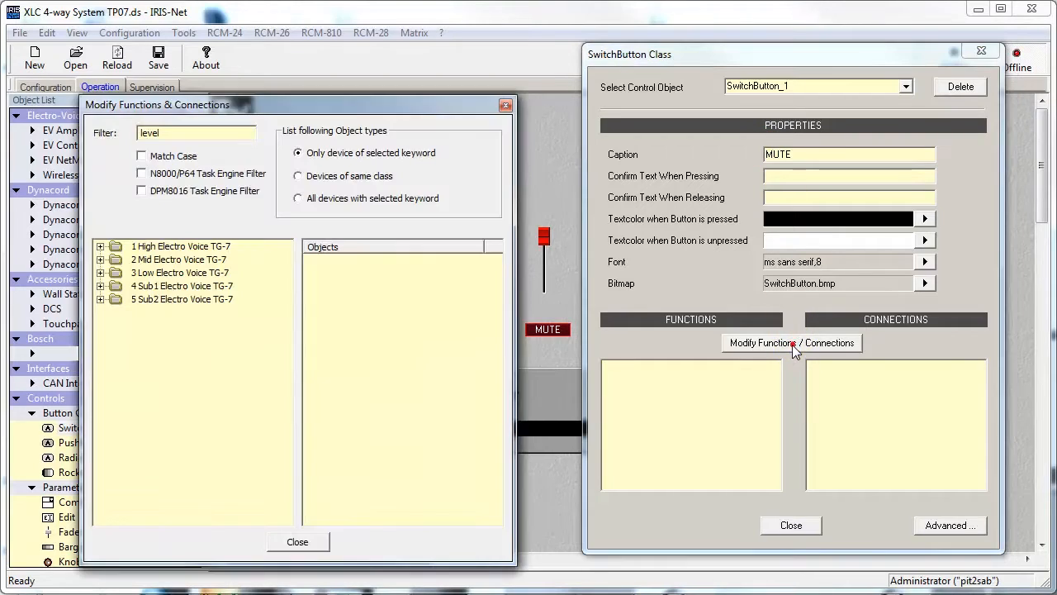
drag(382, 107, 391, 63)
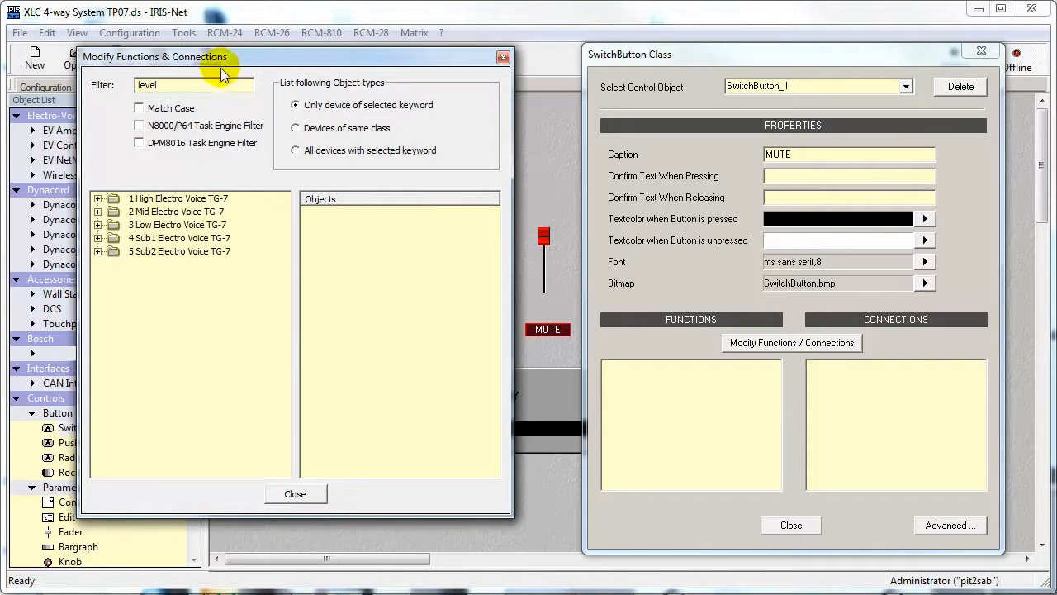
click(178, 87)
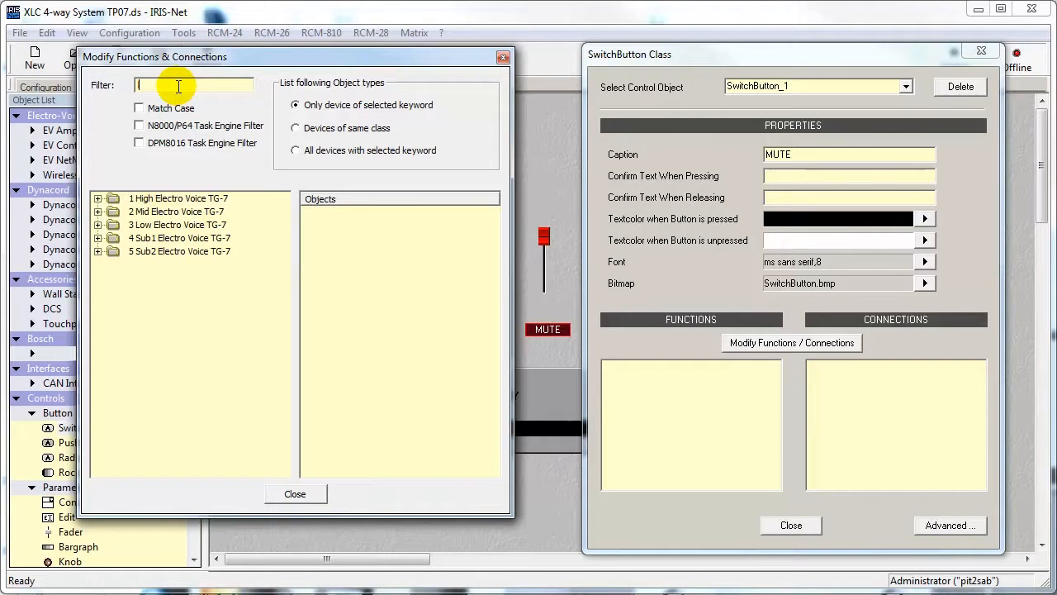
text(mute)
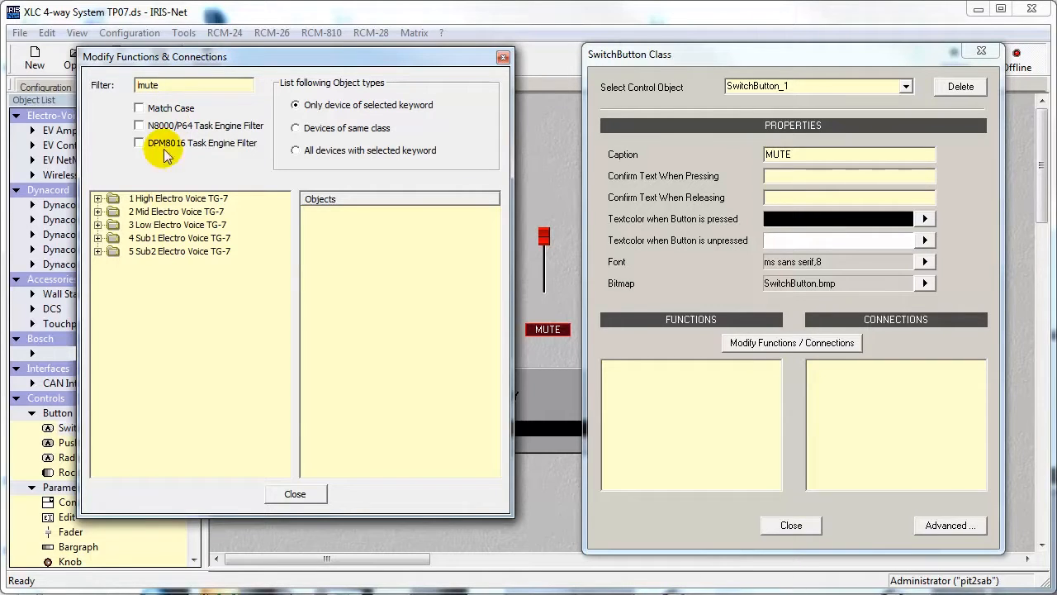
click(97, 200)
click(113, 211)
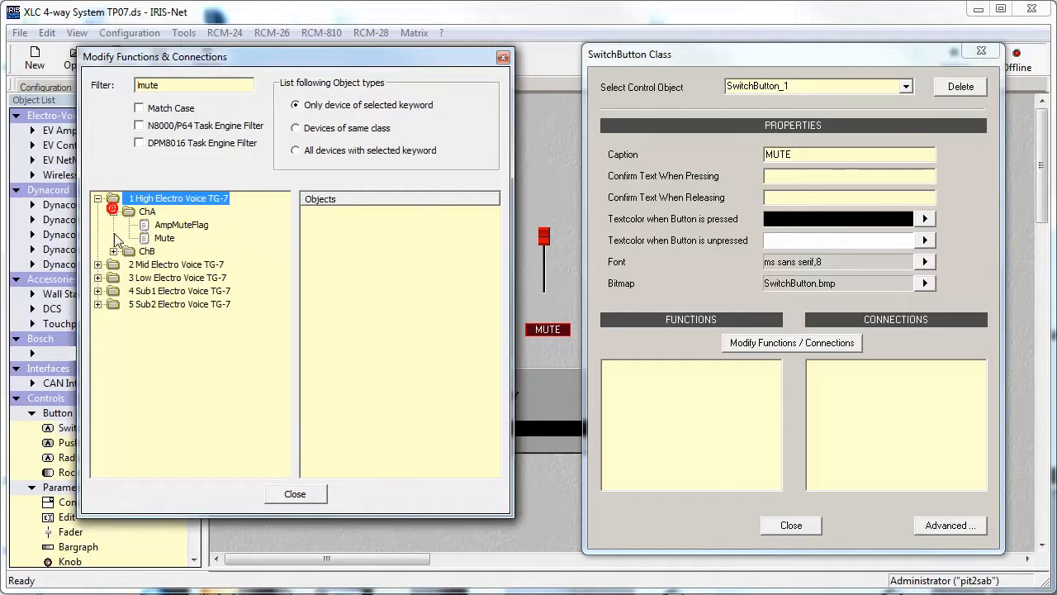
click(113, 251)
click(98, 291)
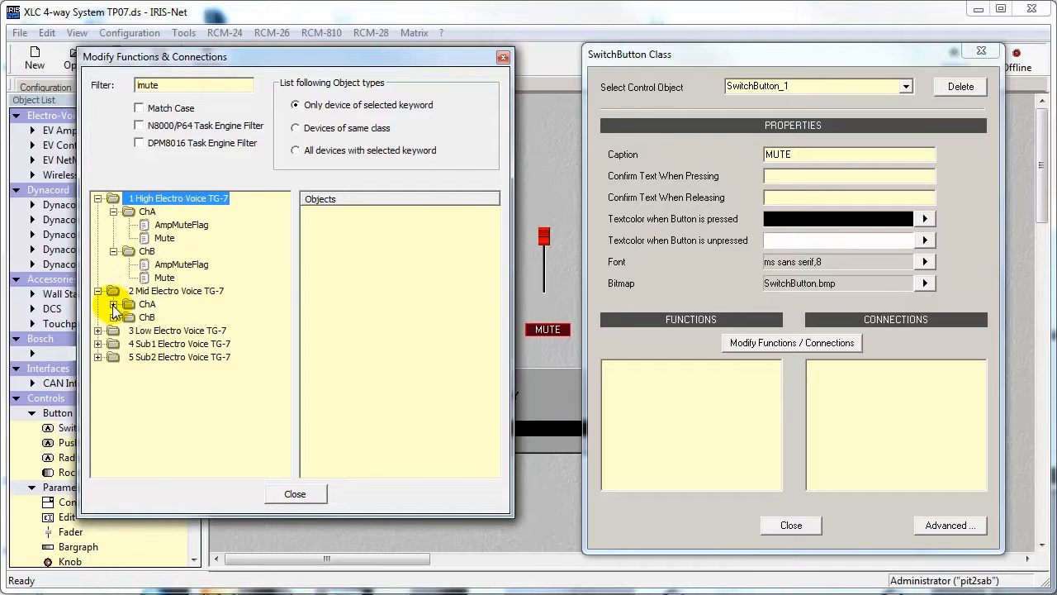
click(113, 304)
click(113, 344)
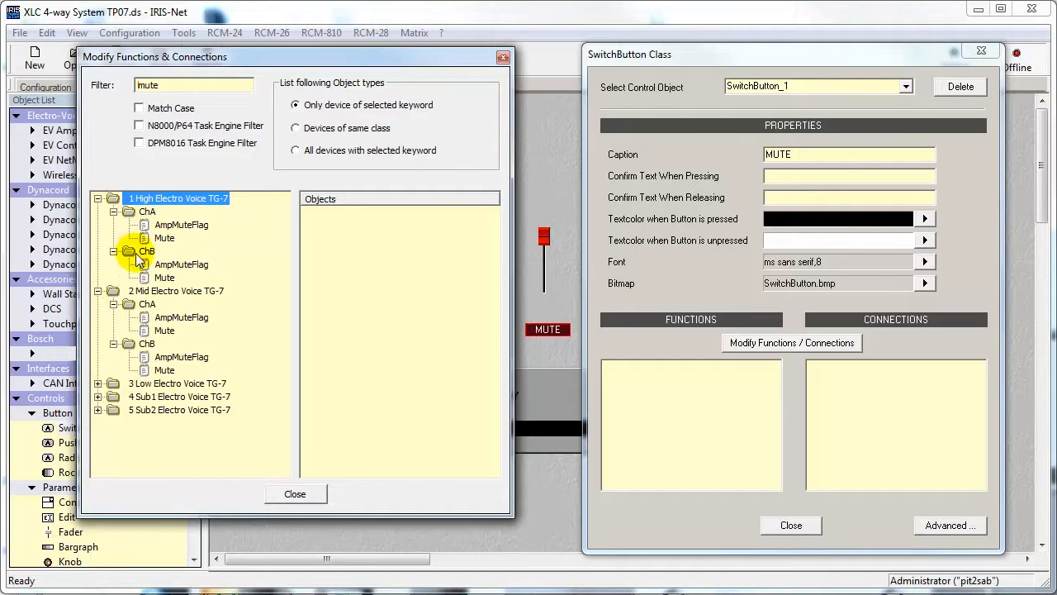
click(162, 237)
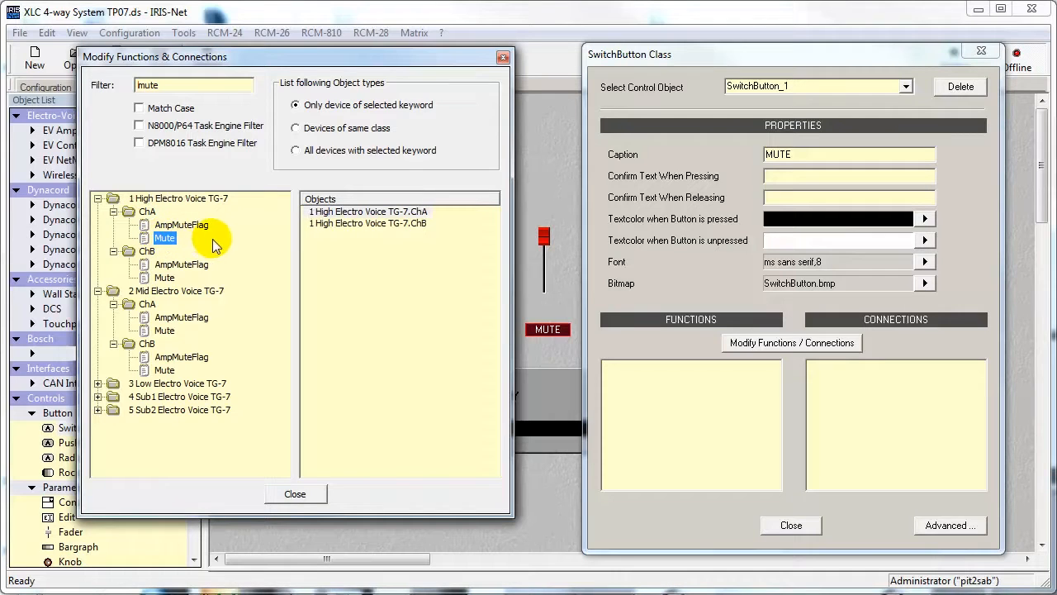
List devices of the same class and assign the Mute function of all ten amplifier channels to the switch button.
click(296, 129)
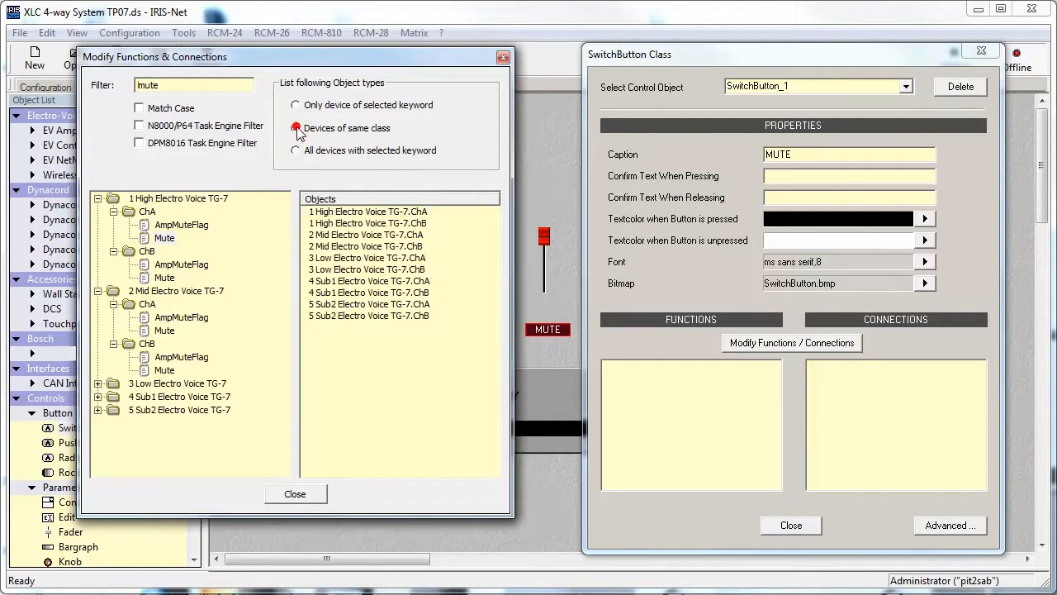
click(373, 212)
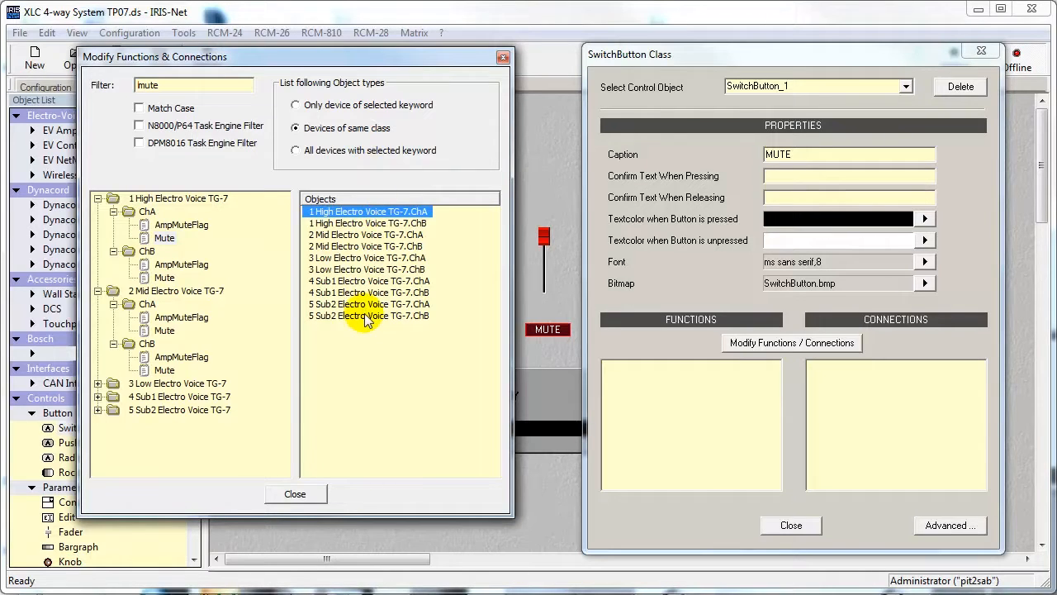
shift+click(368, 316)
drag(340, 220, 540, 330)
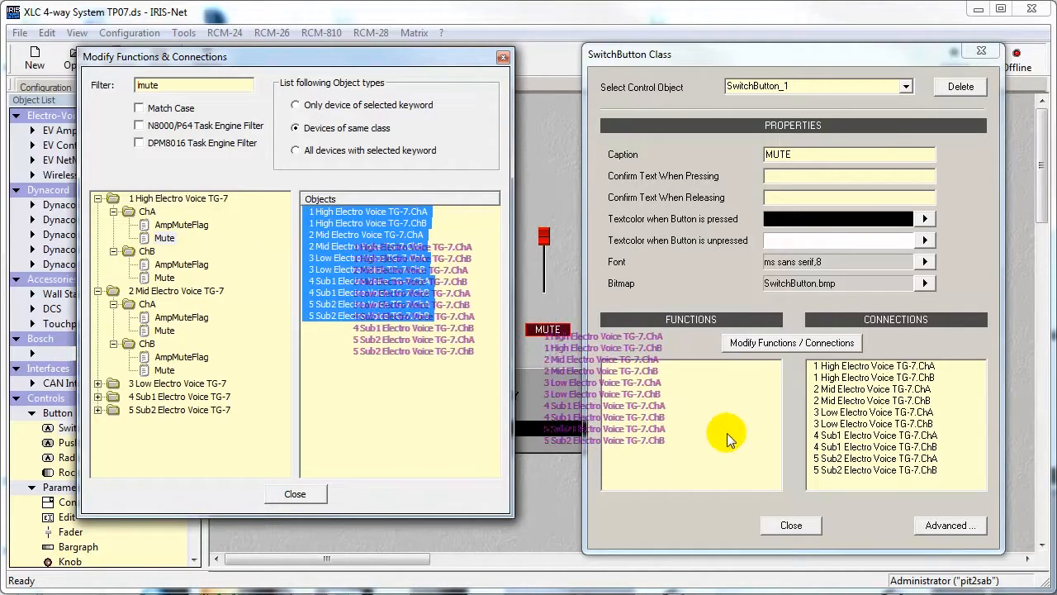
click(727, 433)
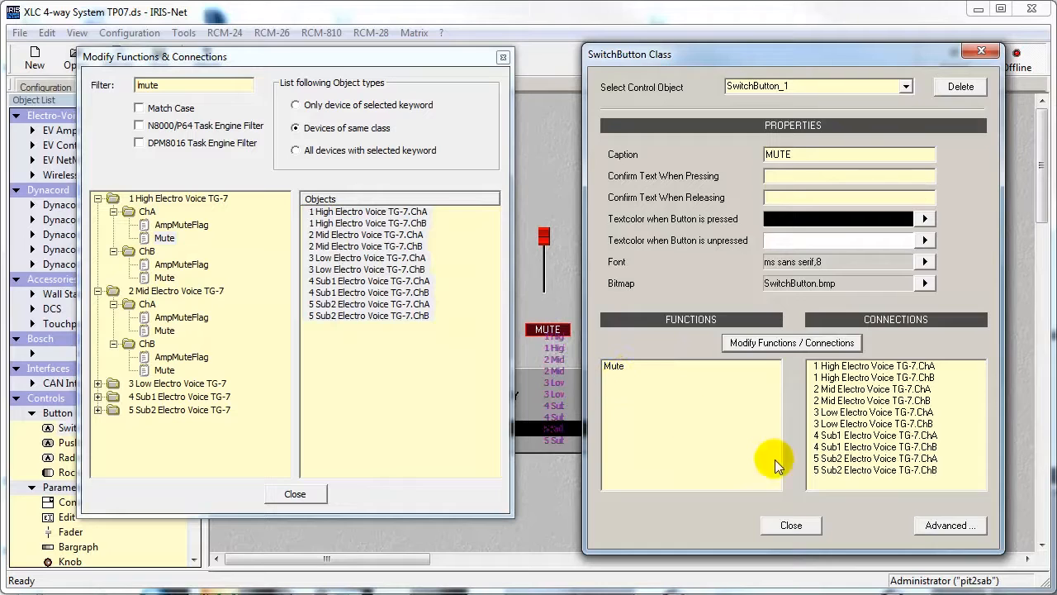
Delete all amplifier channel connections and the Mute function from the switch button.
click(860, 472)
shift+click(860, 368)
right_click(862, 373)
click(905, 382)
right_click(618, 366)
click(642, 383)
Assign only the Mute function to the switch button and connect it to the All Channels group, closing the dialogs.
drag(165, 238, 550, 330)
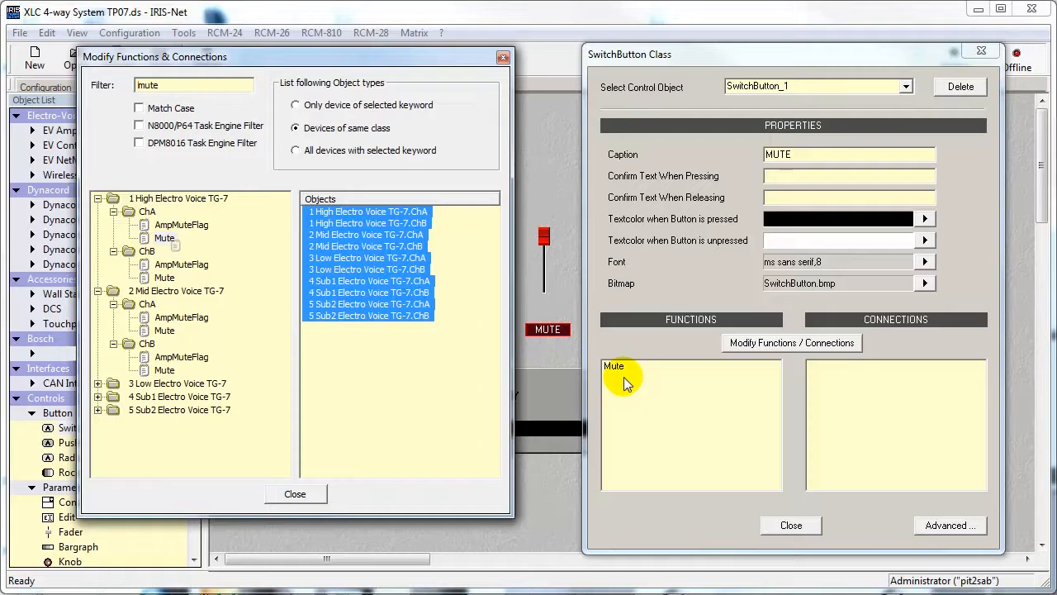
click(982, 50)
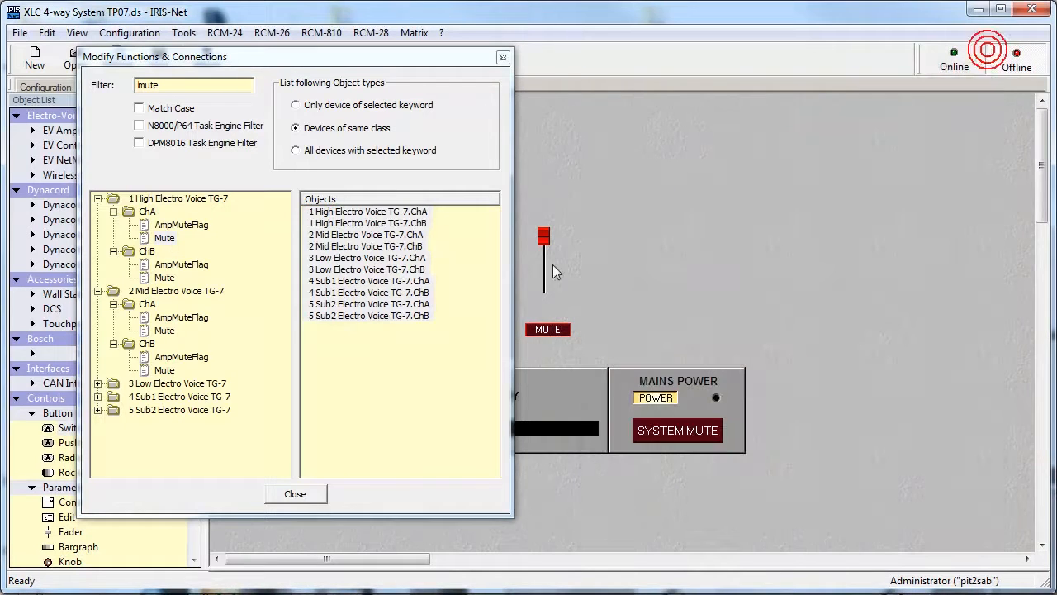
right_click(549, 330)
click(678, 376)
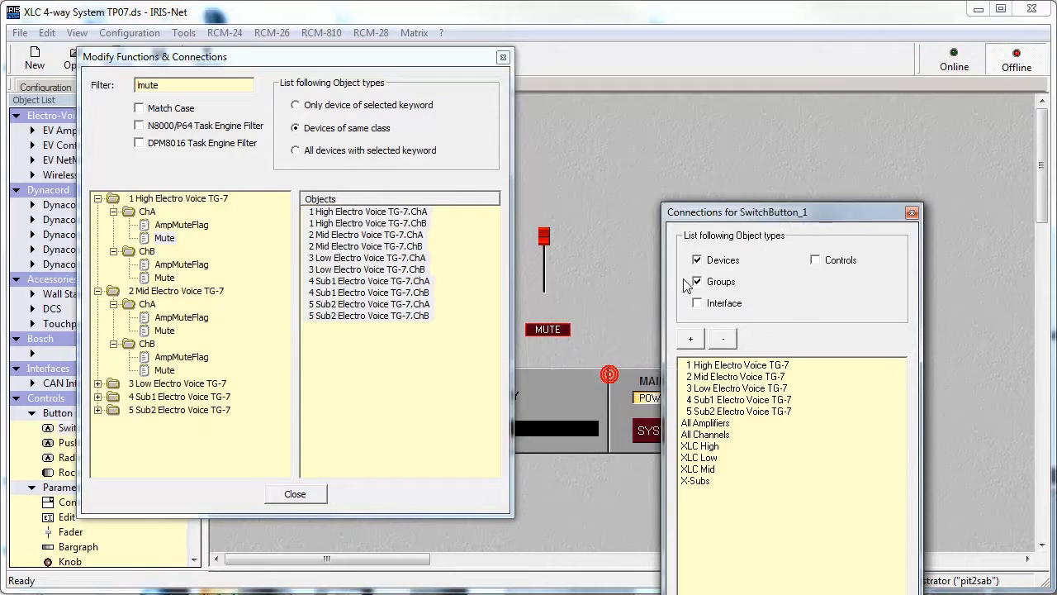
drag(734, 216, 672, 19)
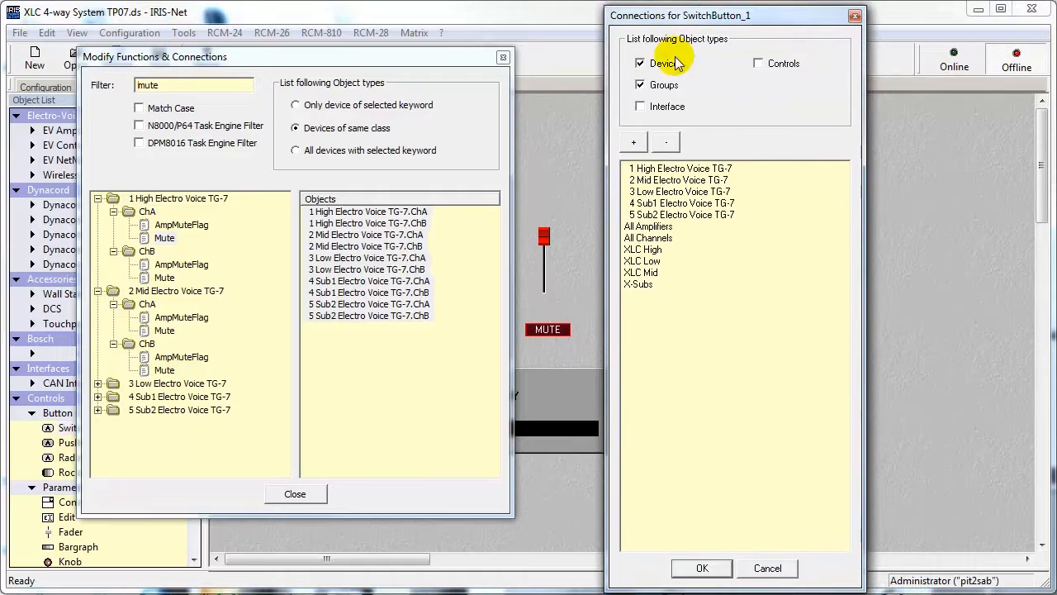
click(654, 238)
click(699, 567)
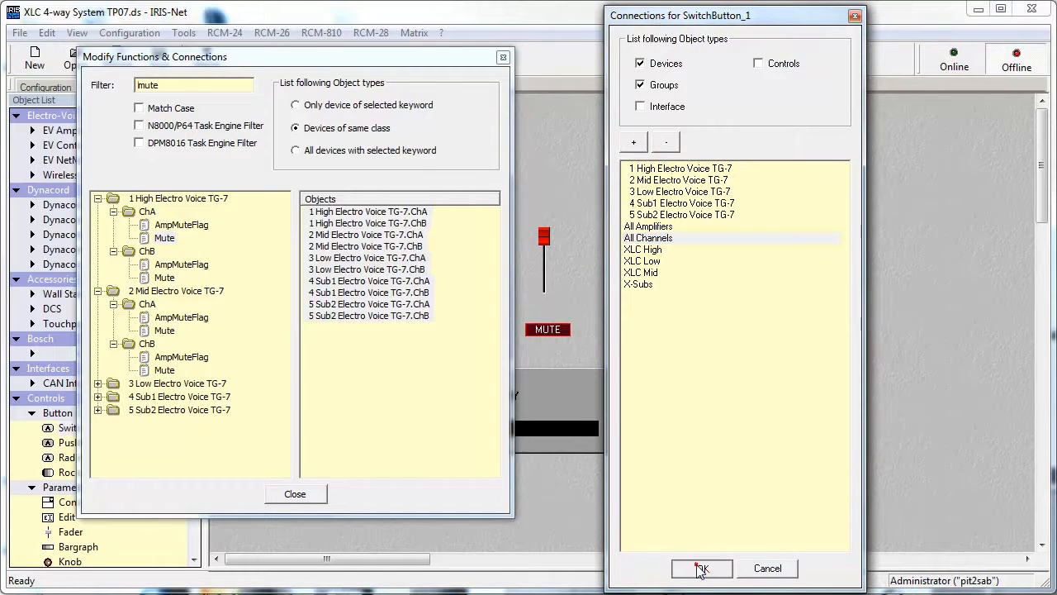
click(502, 57)
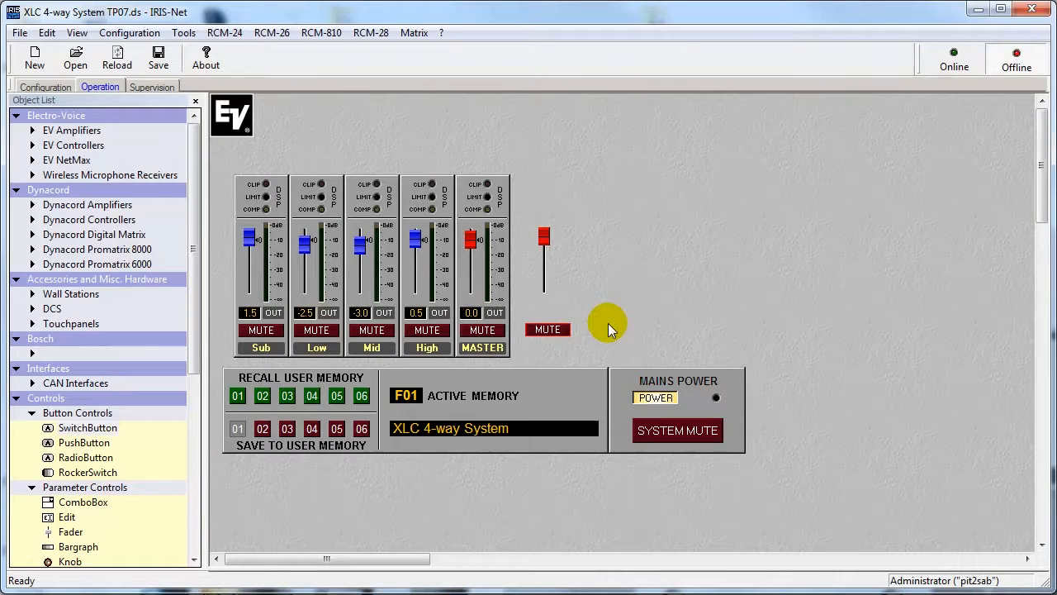
Change the switch button's caption to "MUTE,MUTED" so each button state has its own text.
right_click(561, 329)
click(628, 340)
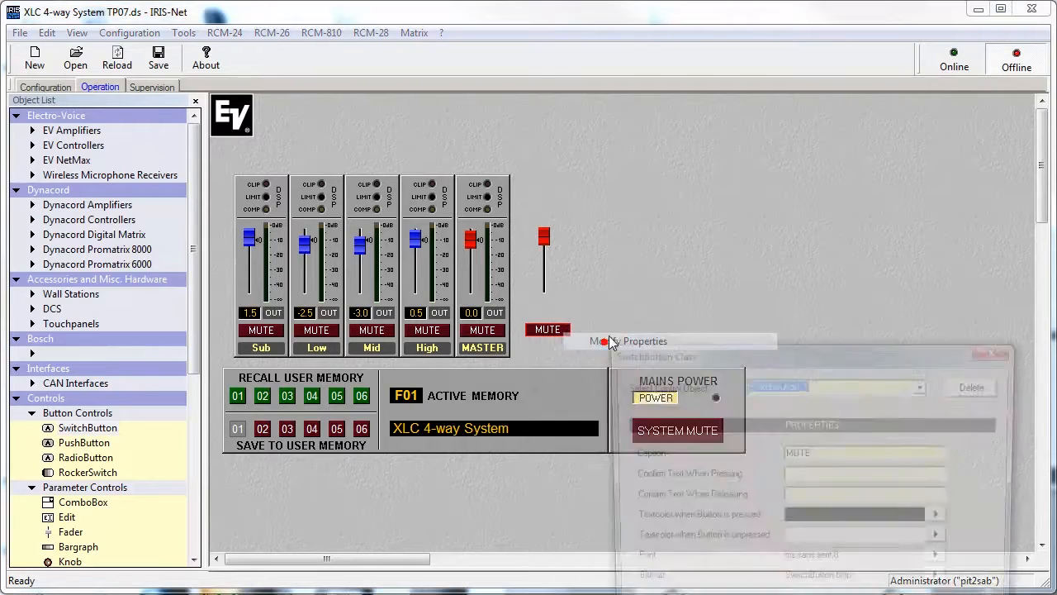
drag(672, 352, 661, 91)
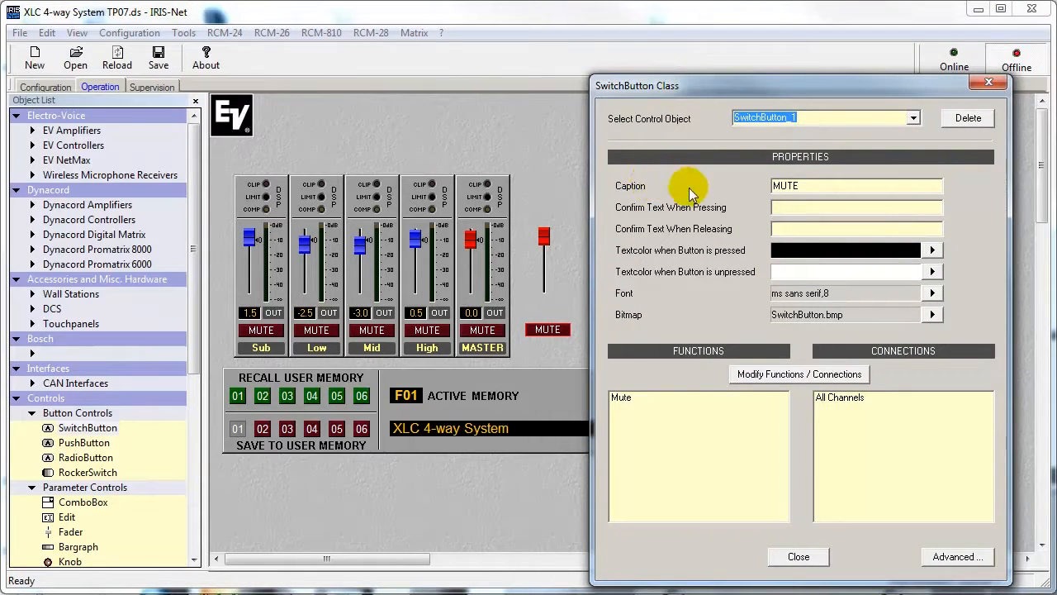
click(821, 186)
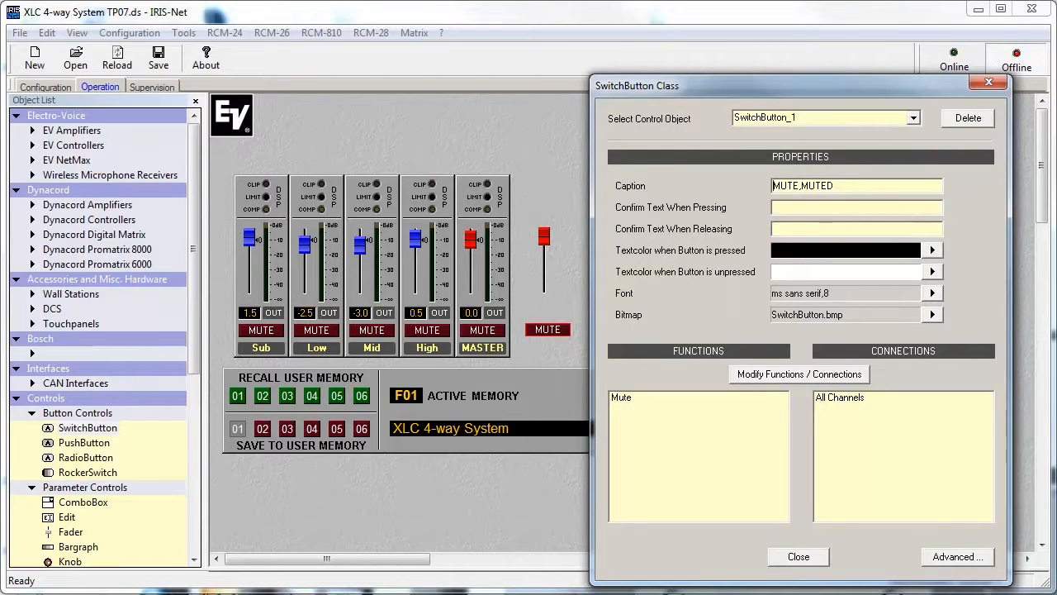
Test the new switch button by muting and unmuting all channels.
click(551, 345)
click(562, 331)
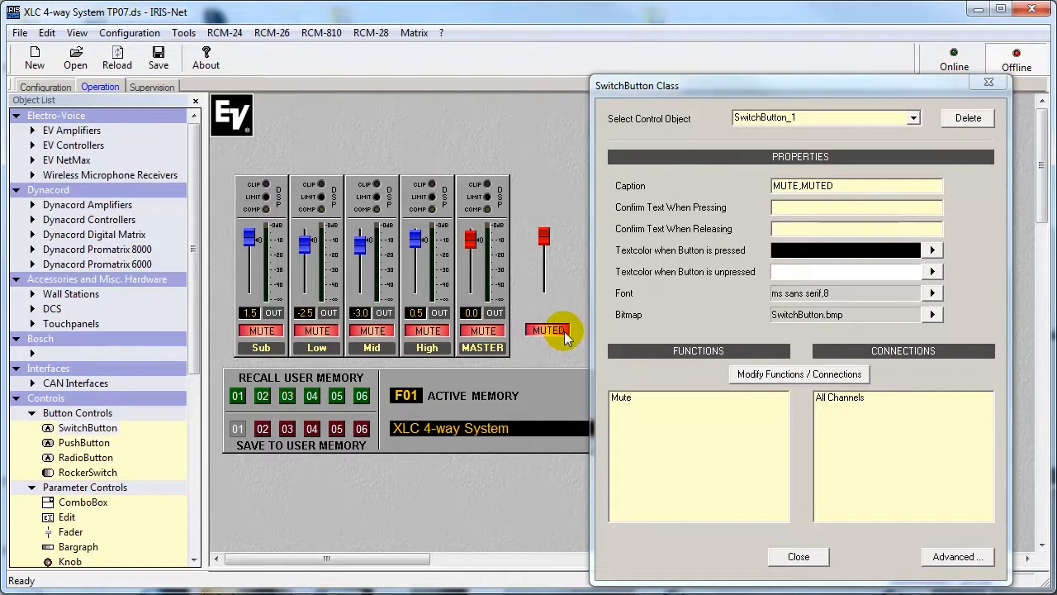
click(565, 333)
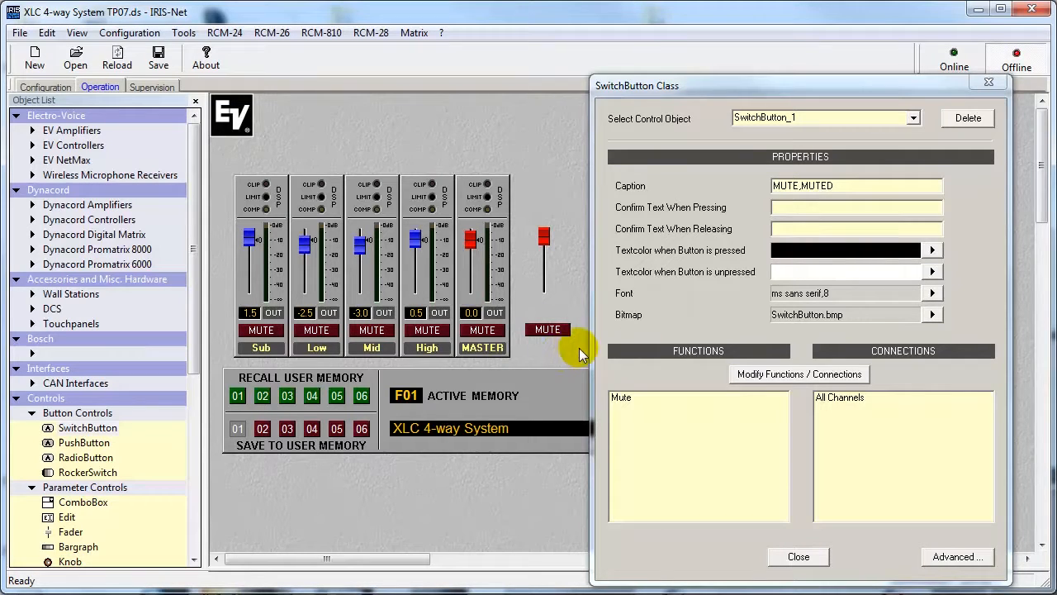
Set the switch button's confirm text when pressing to "Really Mute whole System?".
click(782, 207)
text(Real)
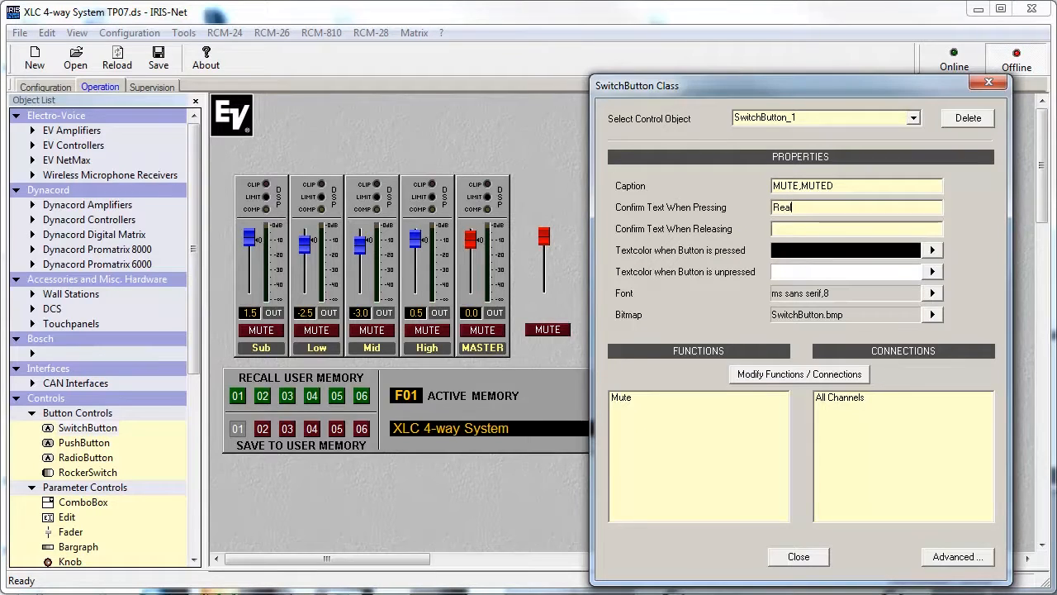
text(ly Mute whole System?)
Test the mute confirmation by accepting it once, unmuting the system, and declining it on a second attempt.
click(548, 329)
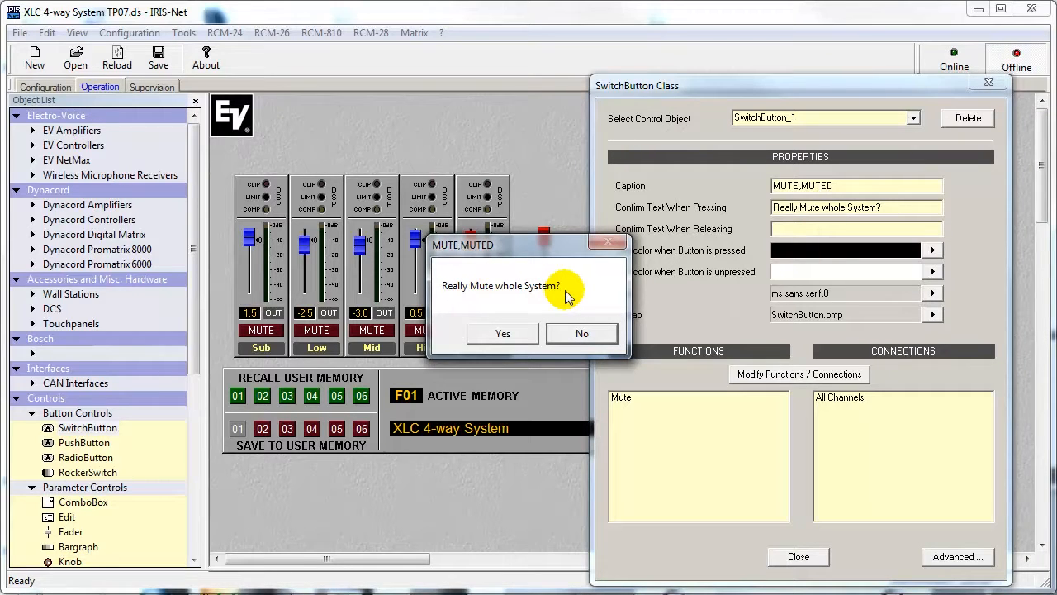
click(501, 333)
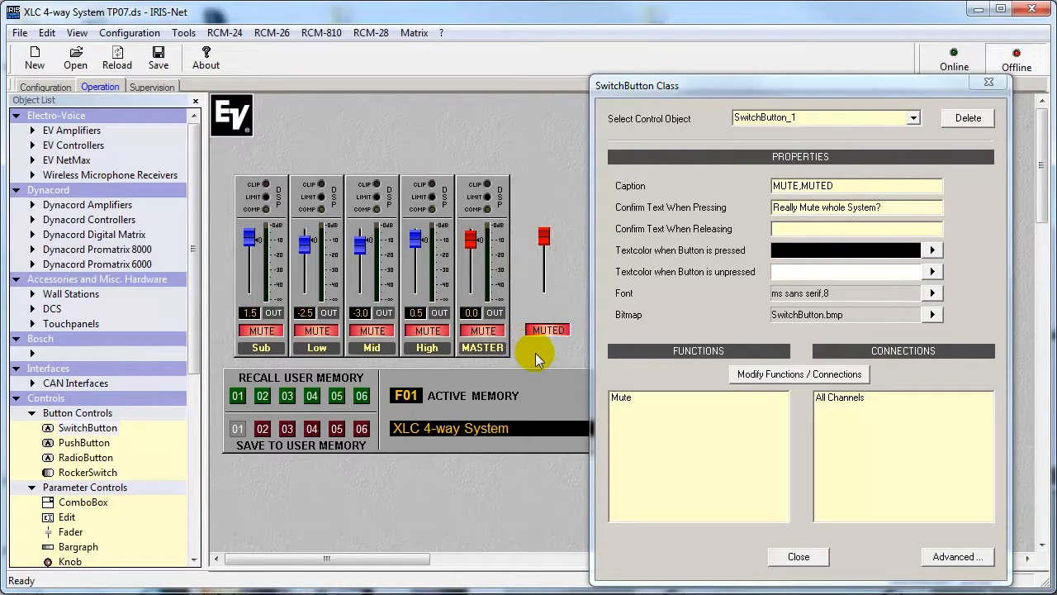
click(547, 329)
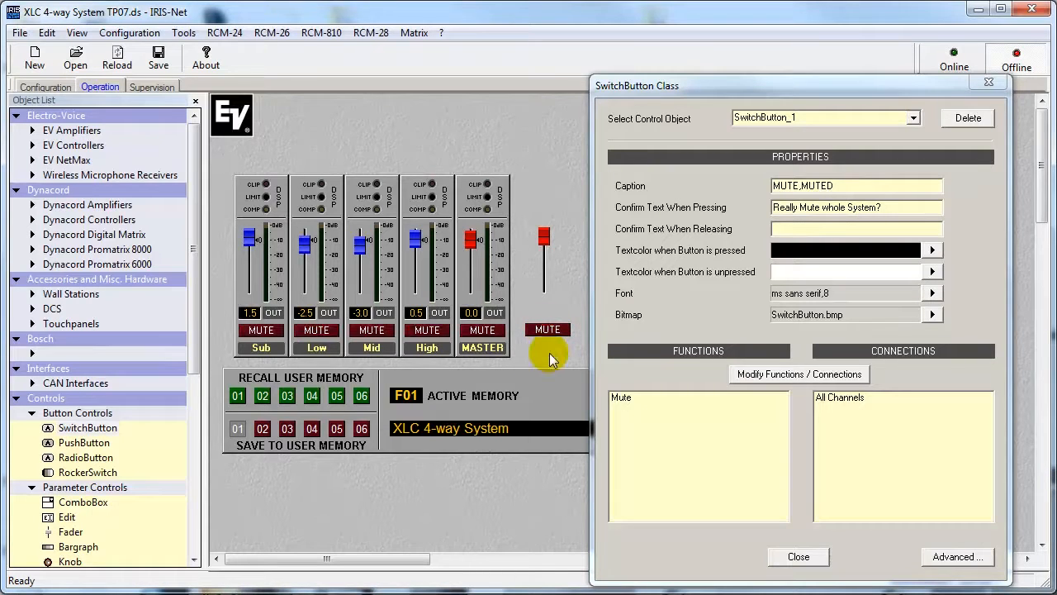
click(552, 331)
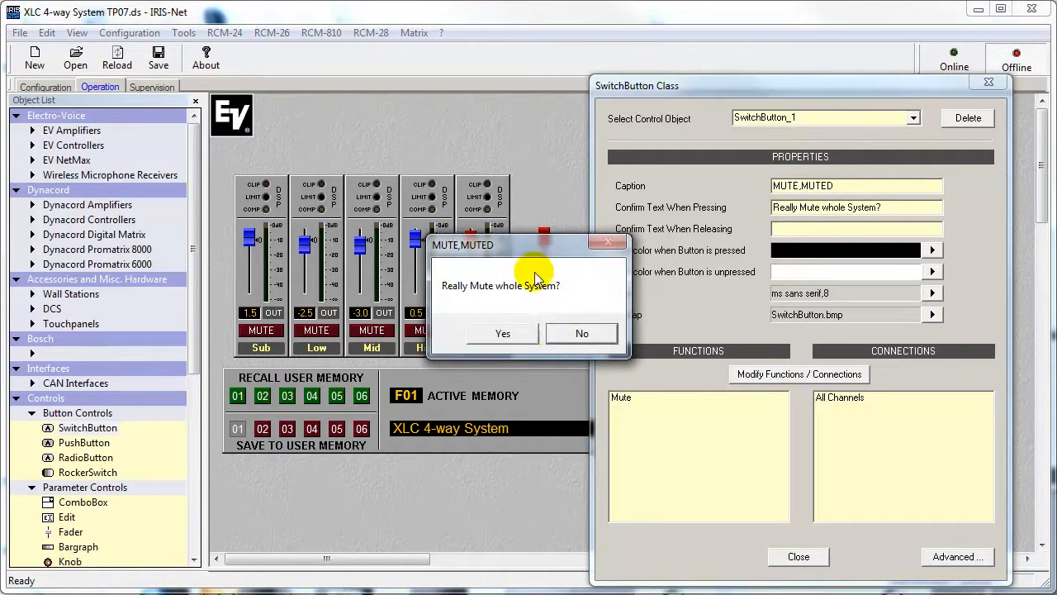
click(571, 333)
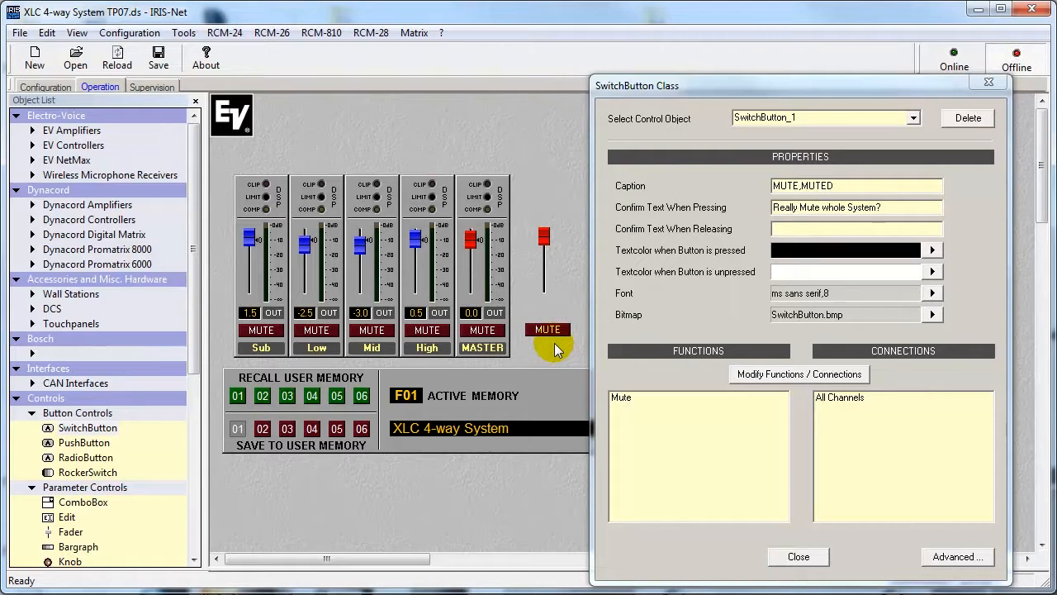
Close the switch button properties and save the project under the new name XLC 4-way System TP08.ds.
click(989, 83)
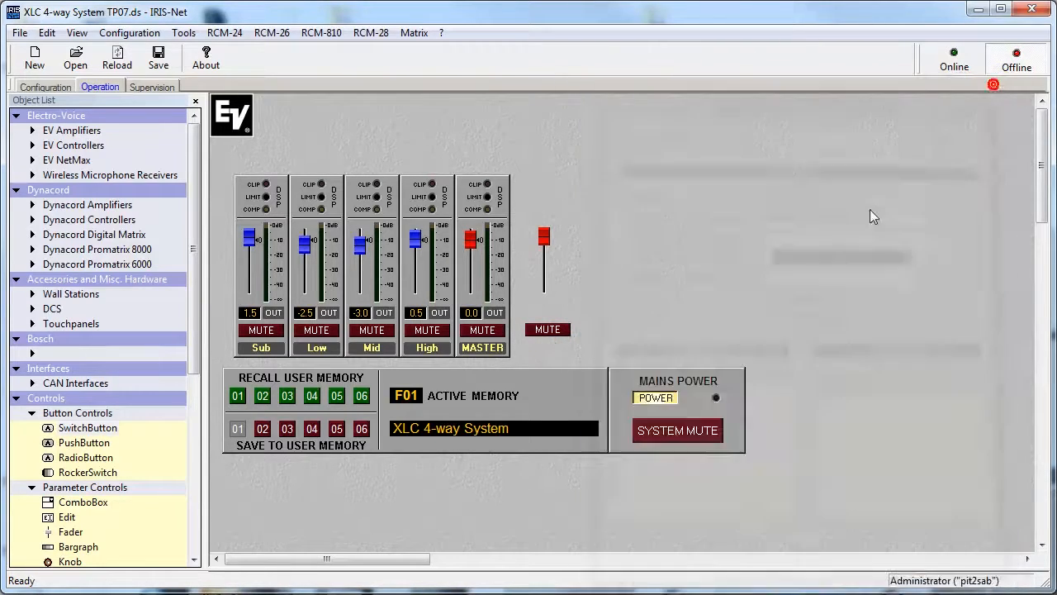
click(20, 33)
click(66, 124)
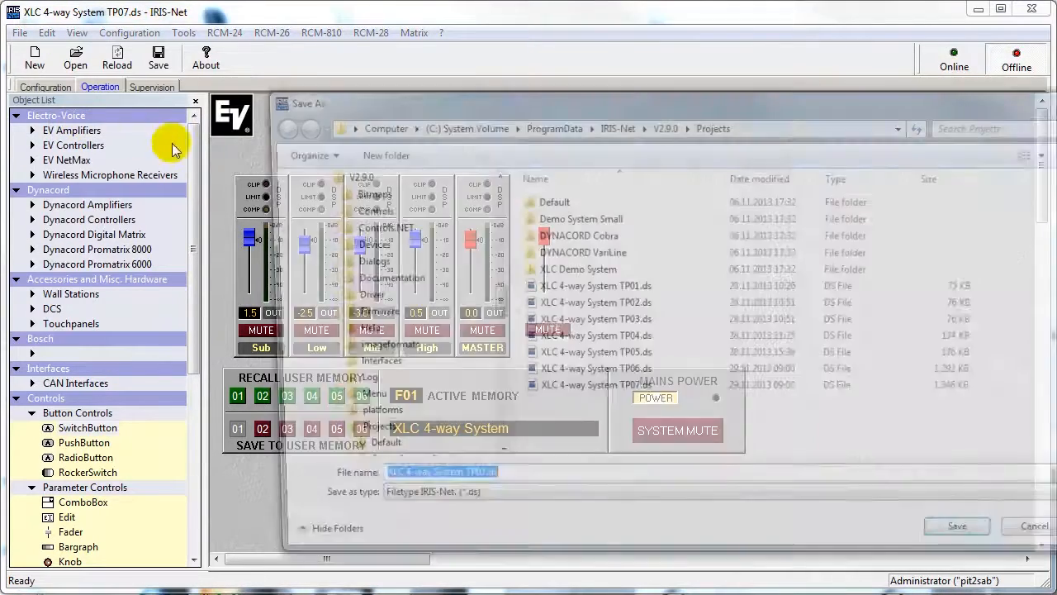
click(468, 483)
key(BackSpace)
text(8)
key(Return)
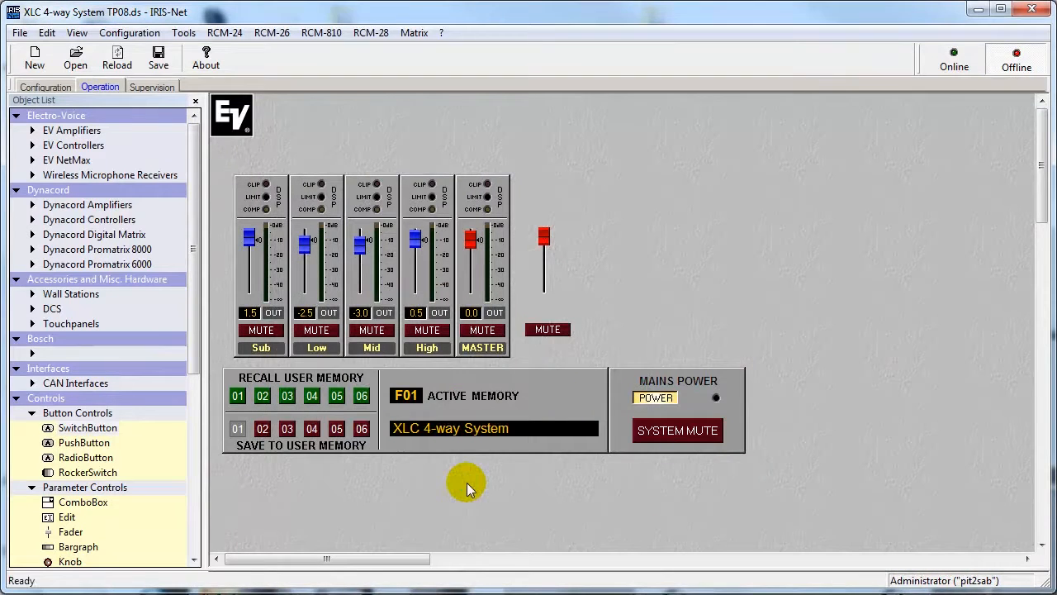